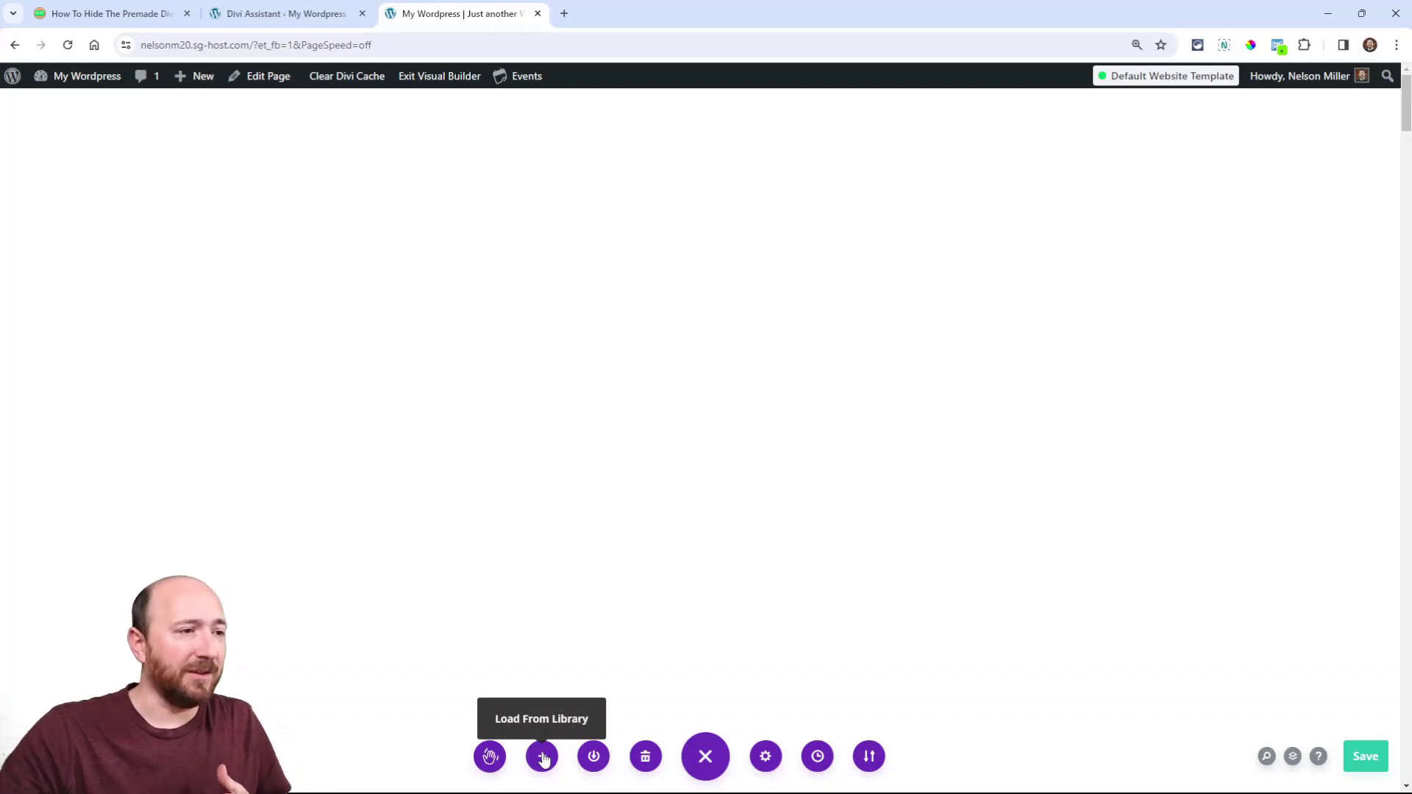
# Look through the layout library's premade packs, your saved layouts and existing pages, then close it.
pyautogui.click(544, 758)
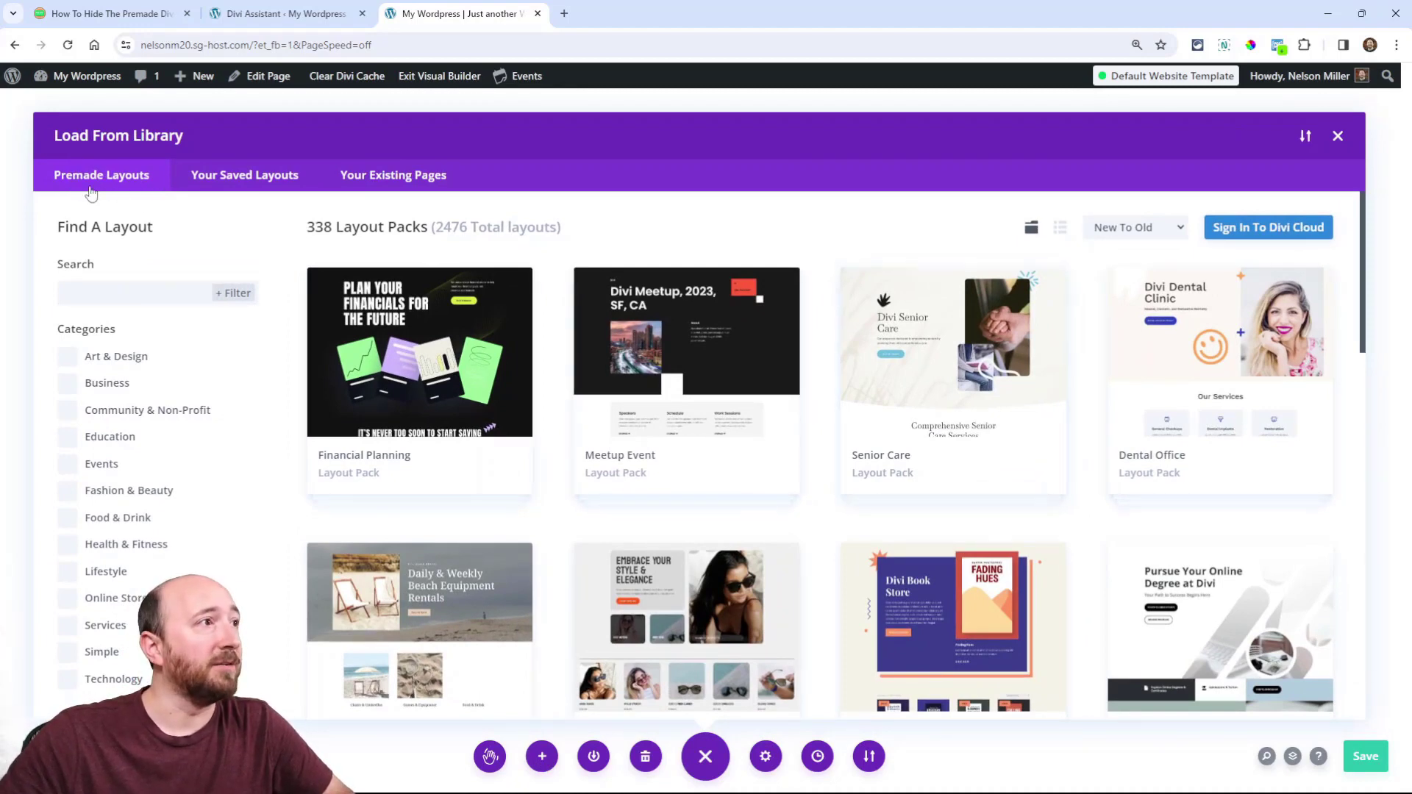
pyautogui.click(247, 184)
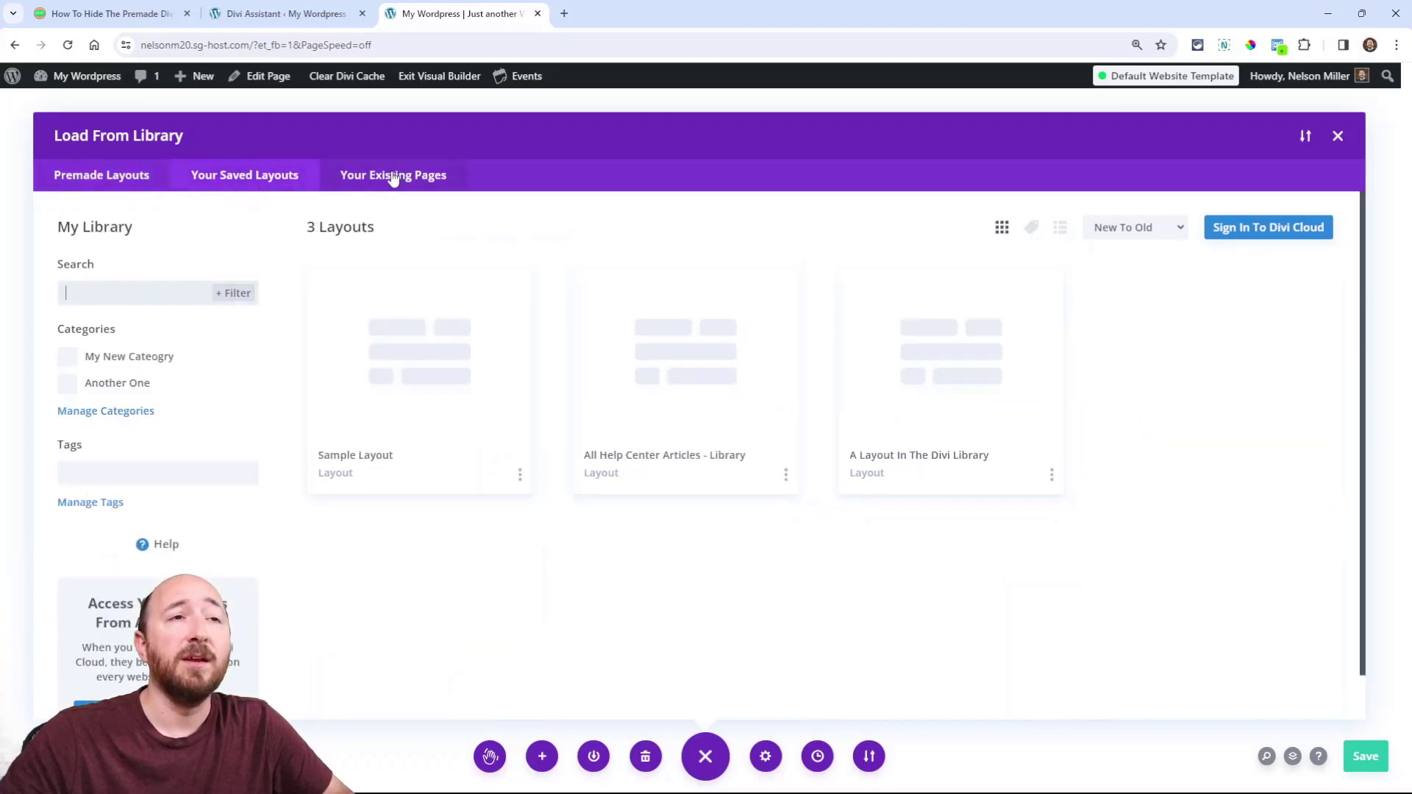
pyautogui.click(393, 179)
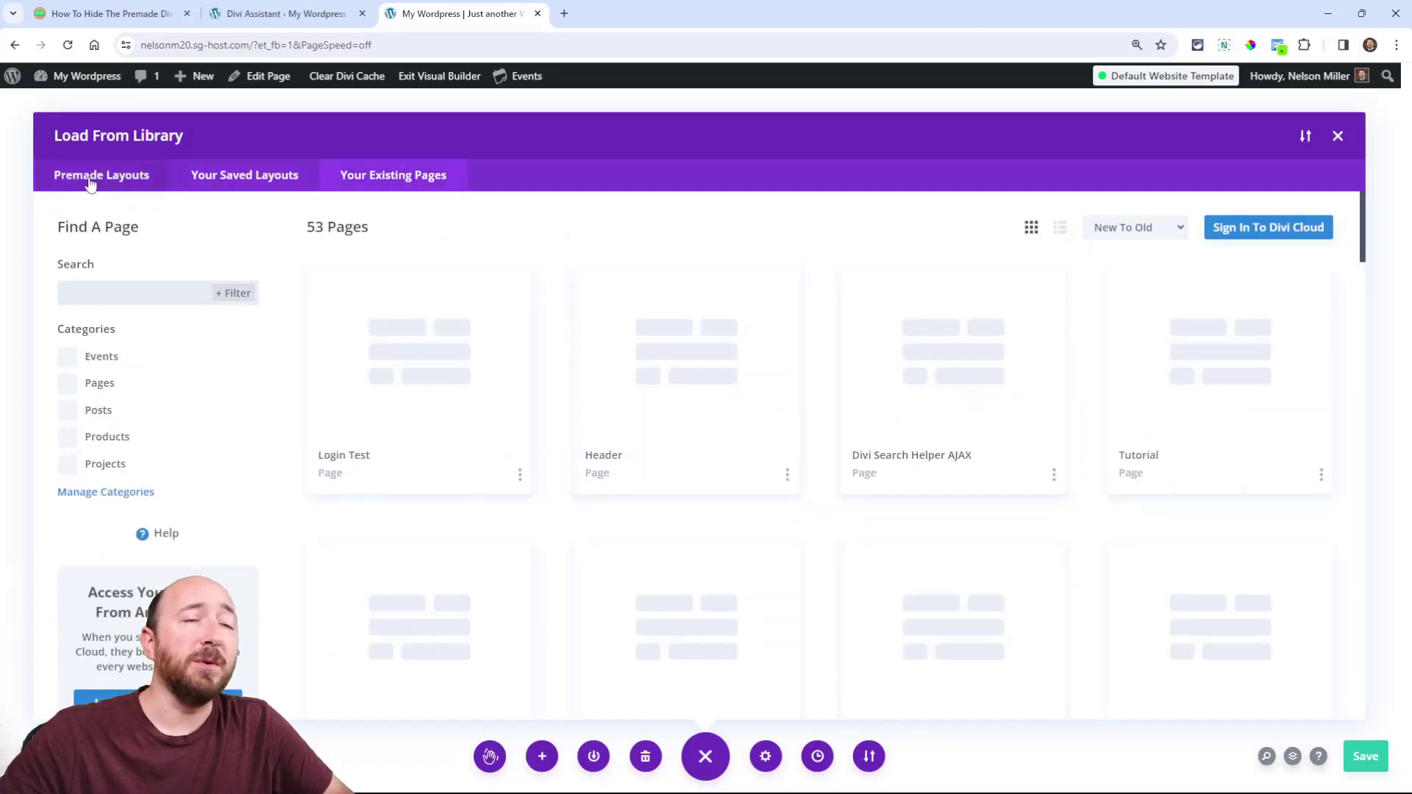
pyautogui.click(115, 179)
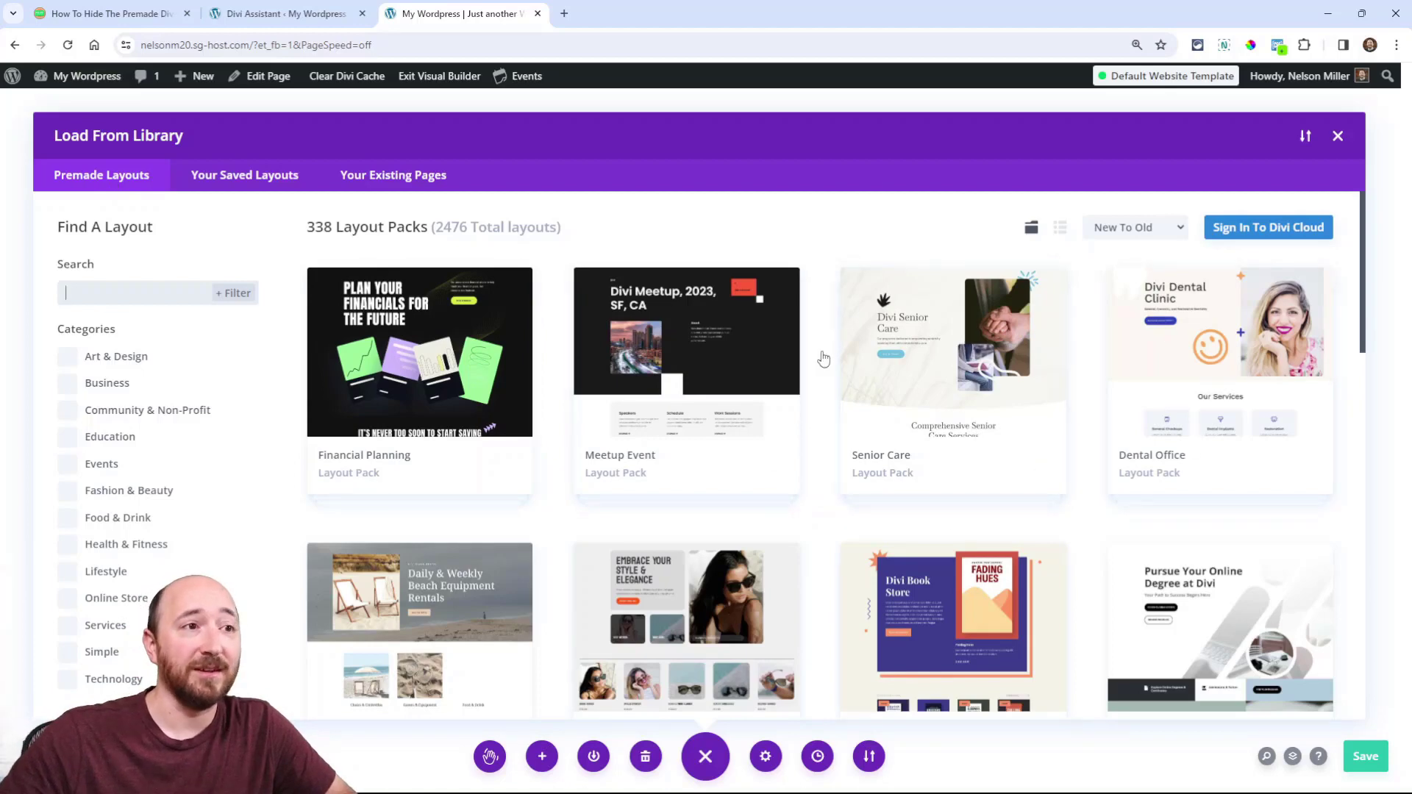
pyautogui.click(145, 291)
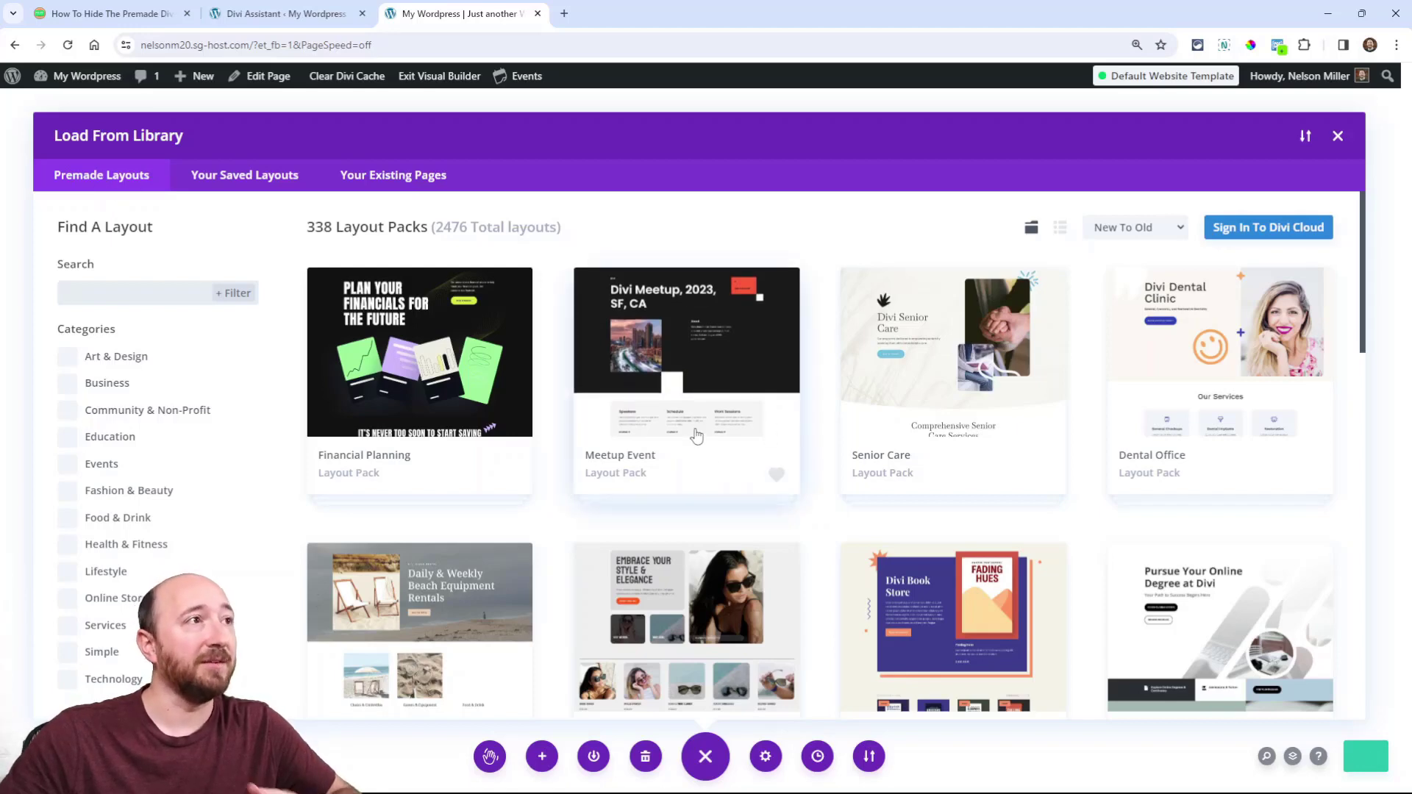
pyautogui.click(1337, 136)
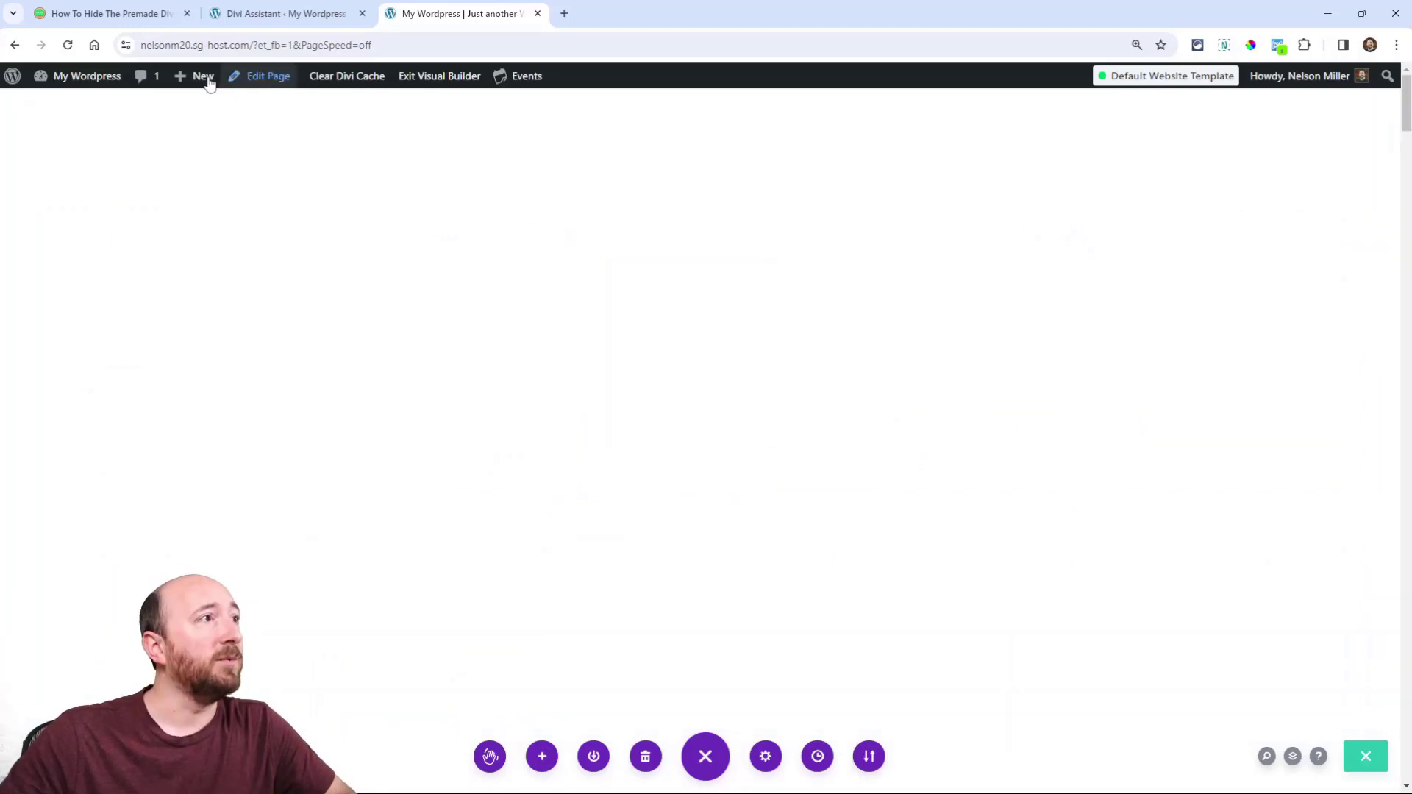
# Start a new page in a separate tab and browse its premade layout packs.
pyautogui.moveTo(205, 80)
pyautogui.rightClick(190, 149)
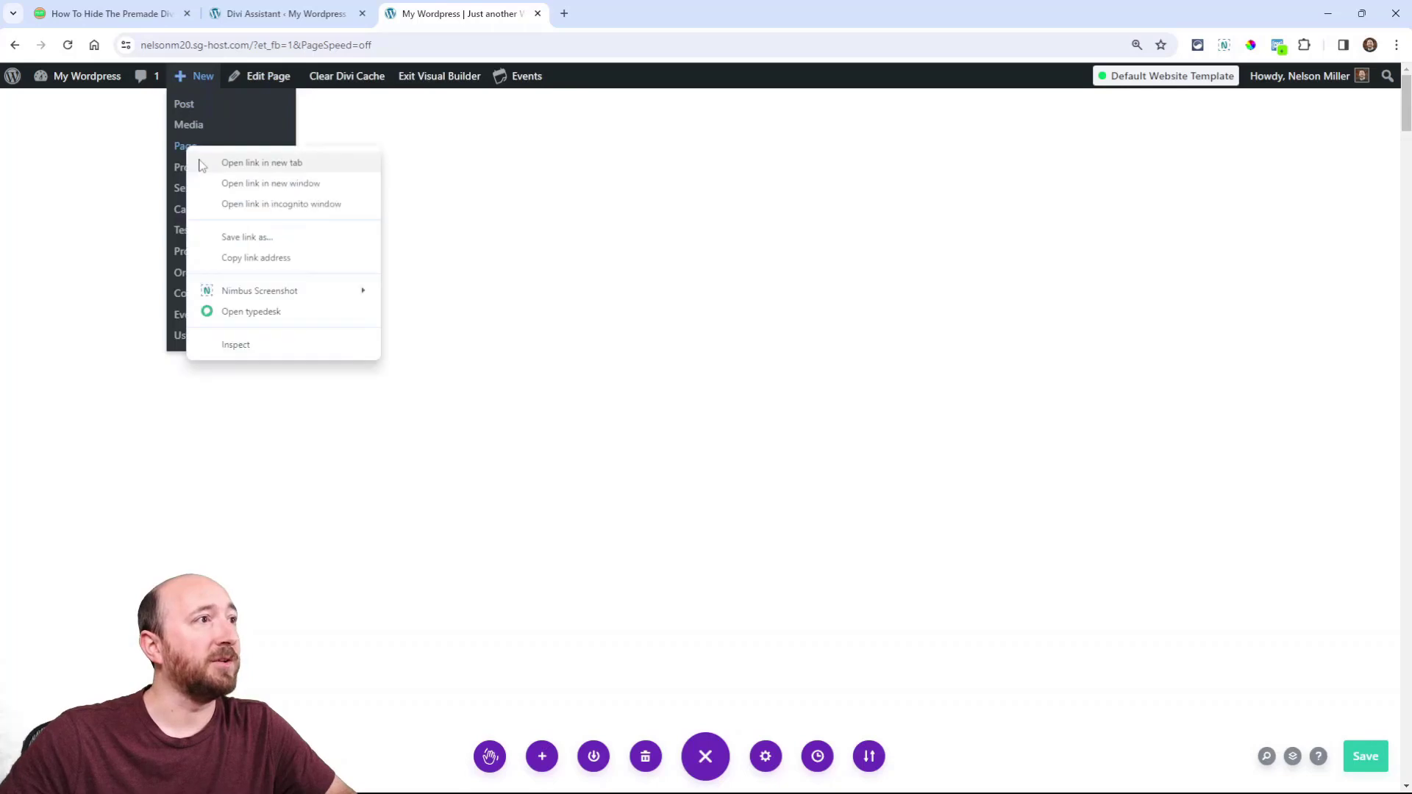
pyautogui.click(200, 163)
pyautogui.click(627, 20)
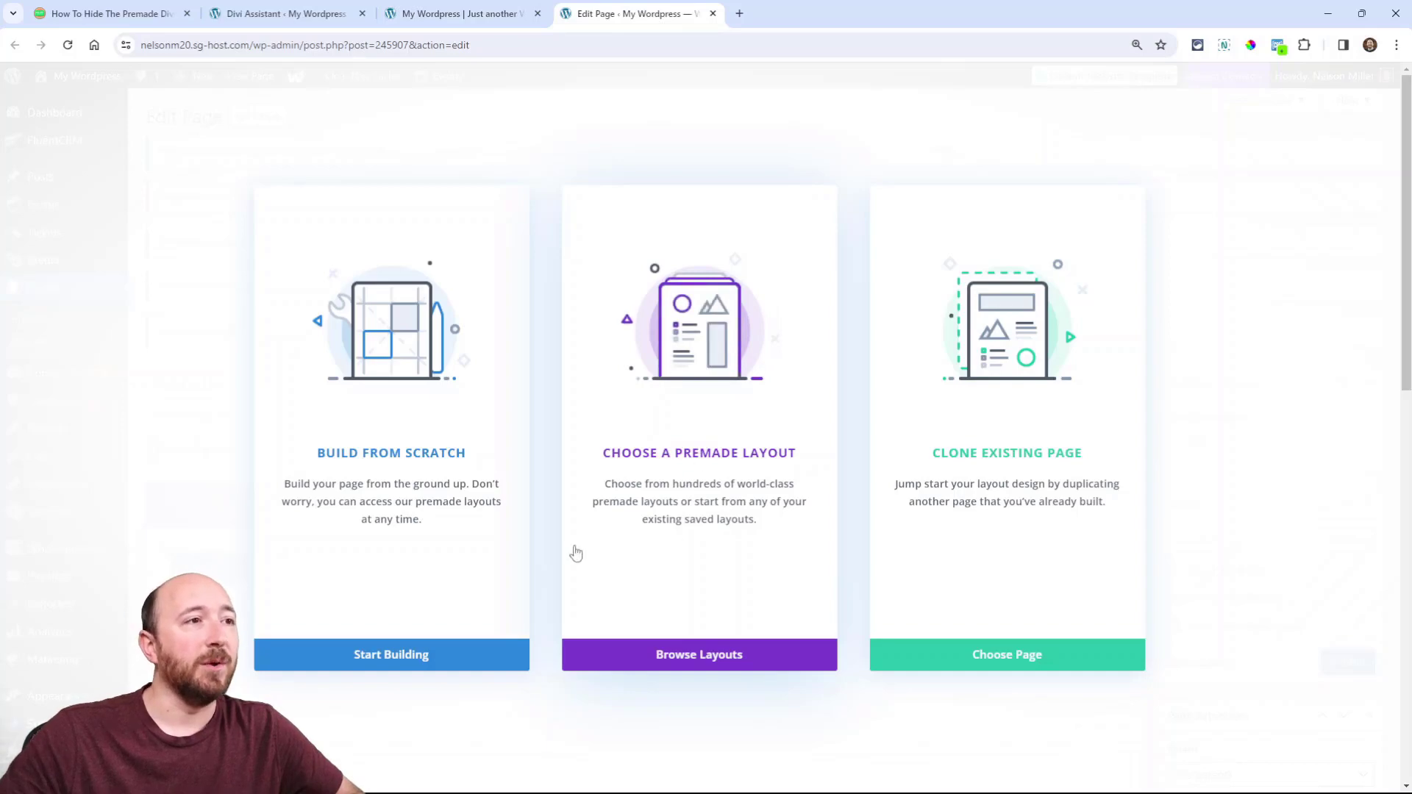
pyautogui.click(699, 441)
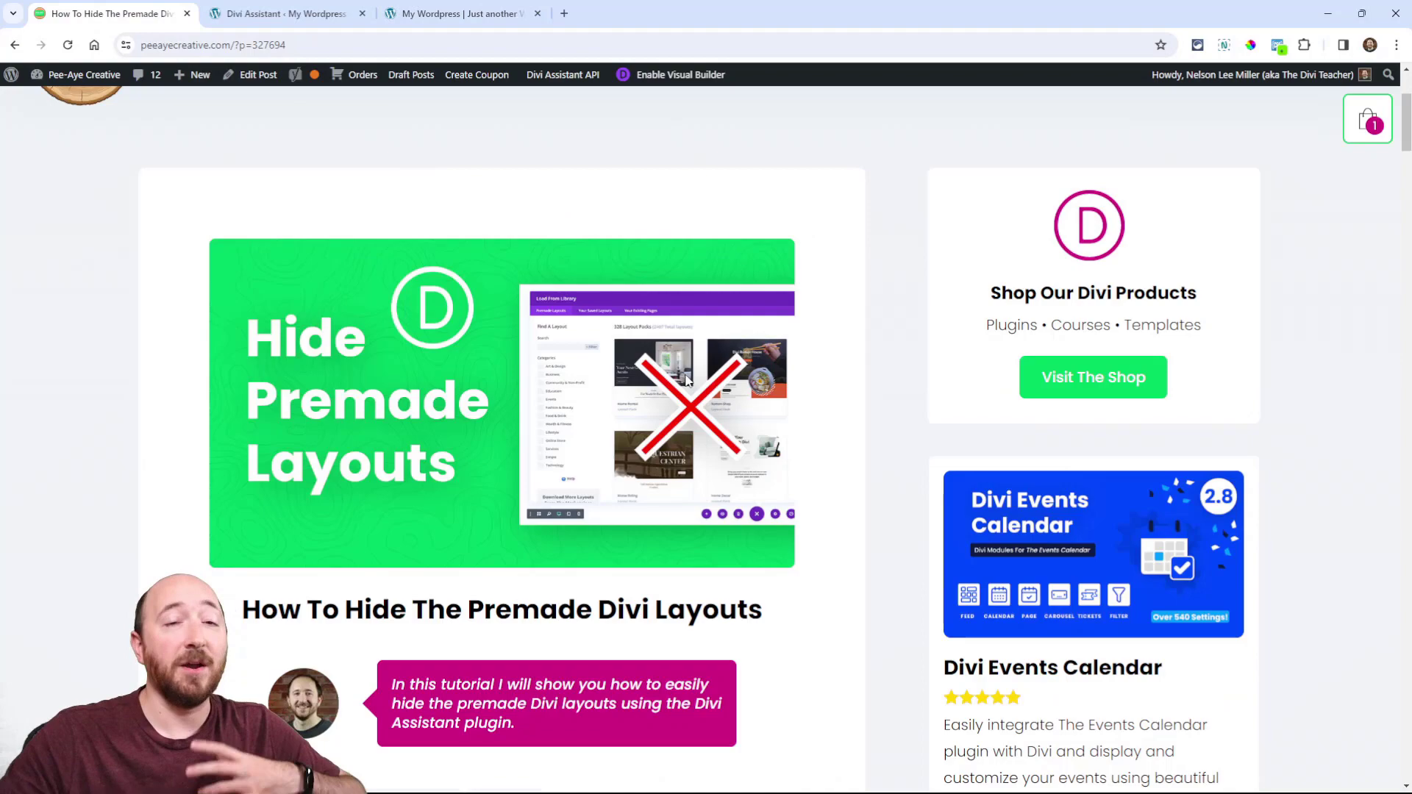
# Scroll the tutorial down to its three Divi Assistant steps for hiding premade layouts.
pyautogui.scroll(-4, 686, 379)
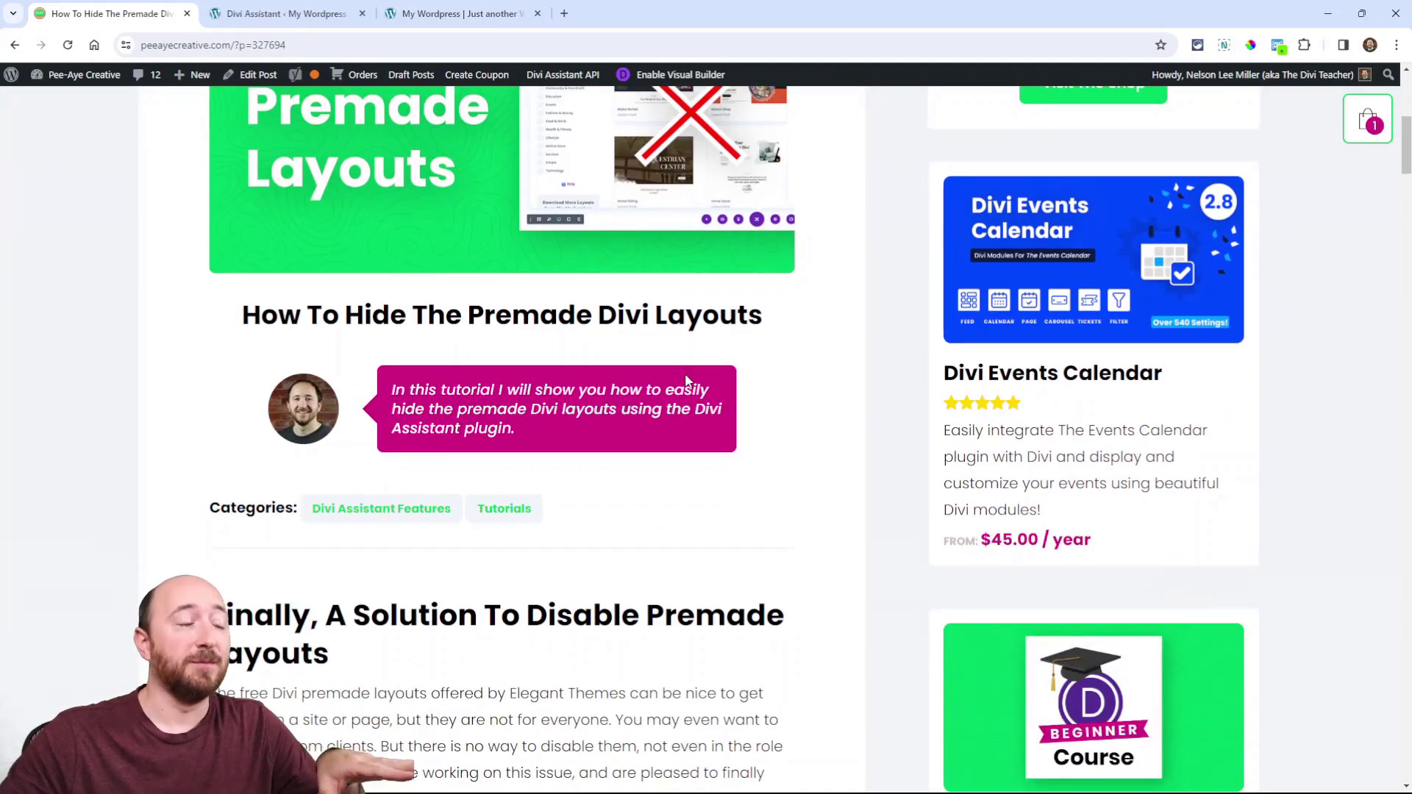
pyautogui.scroll(-5, 686, 373)
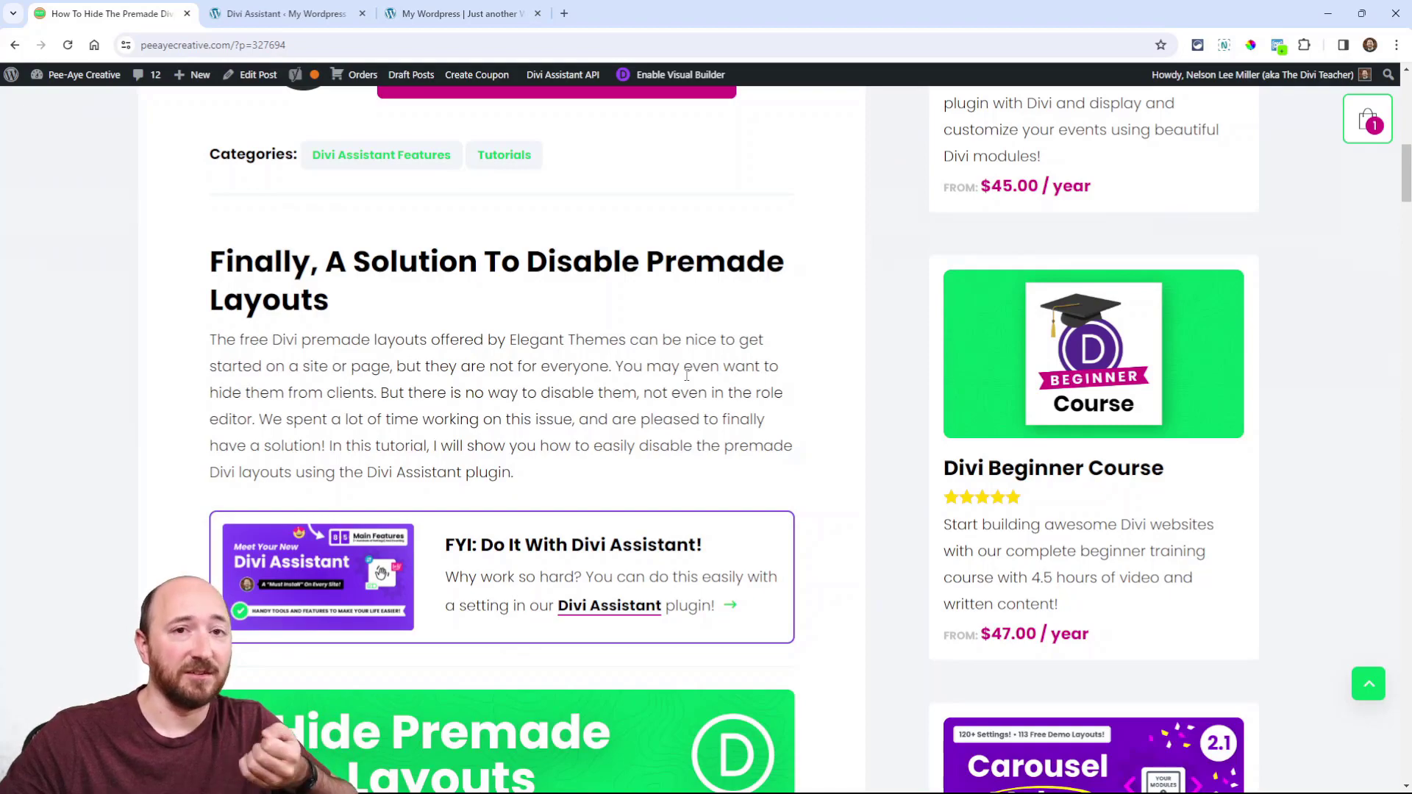
pyautogui.scroll(-4, 687, 376)
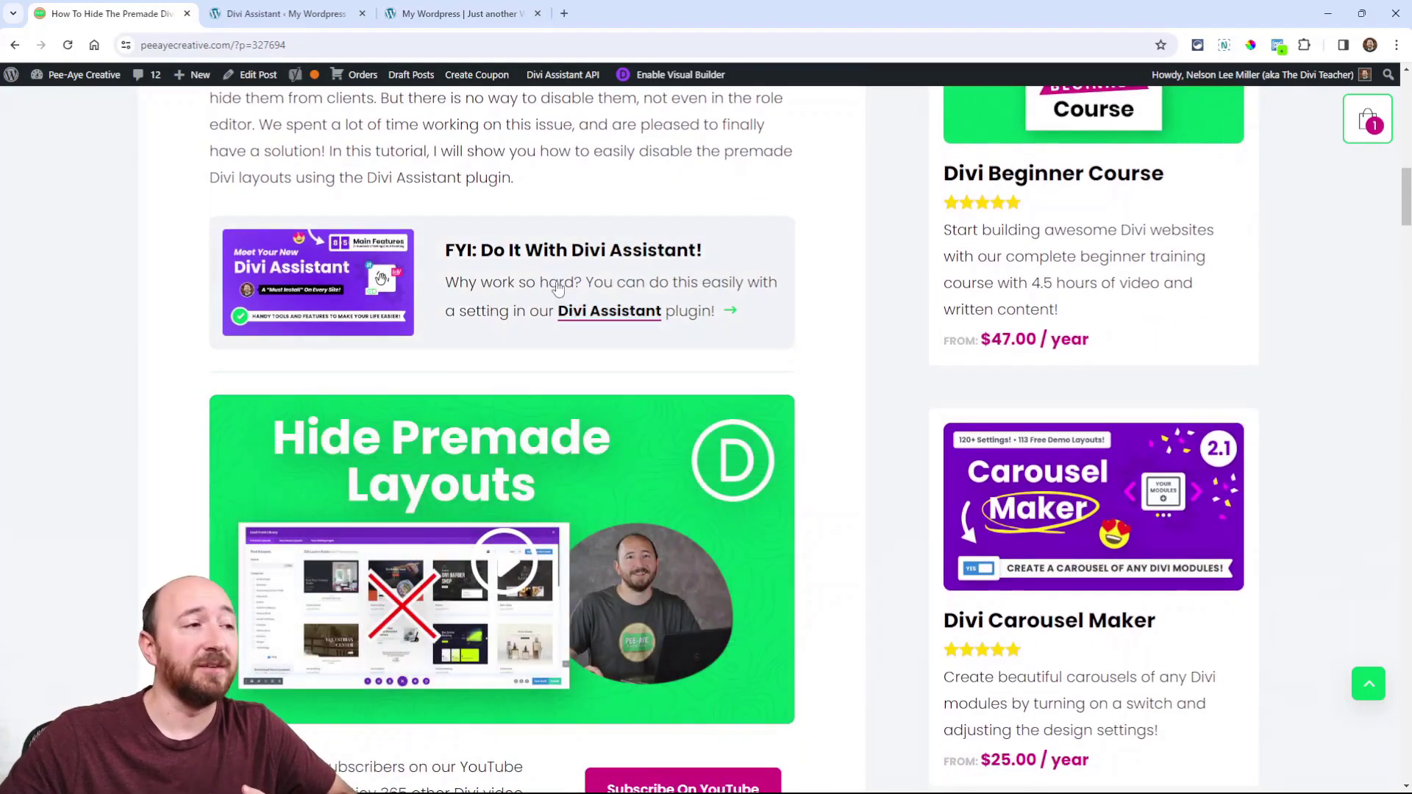
pyautogui.scroll(4, 475, 321)
pyautogui.scroll(1, 475, 320)
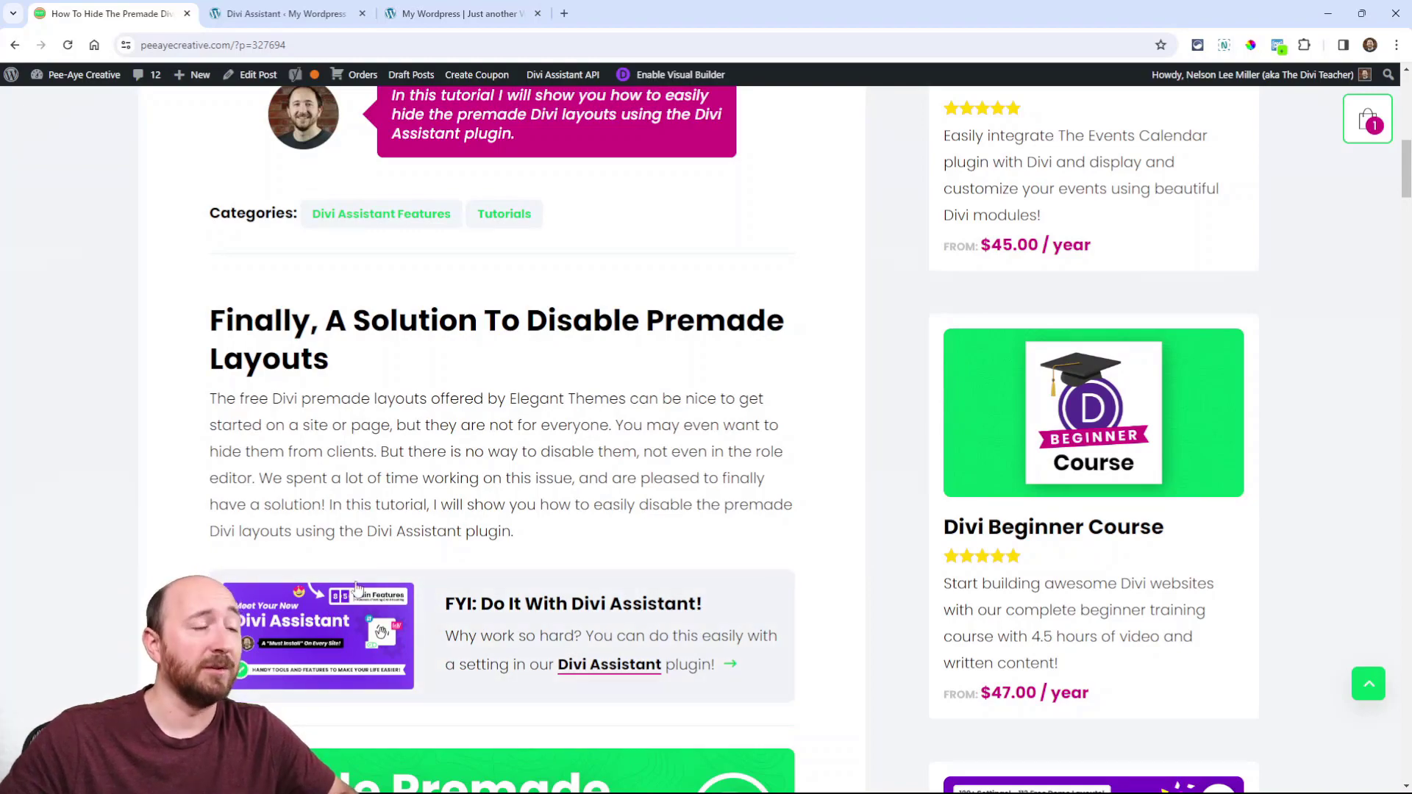
pyautogui.scroll(-10, 718, 499)
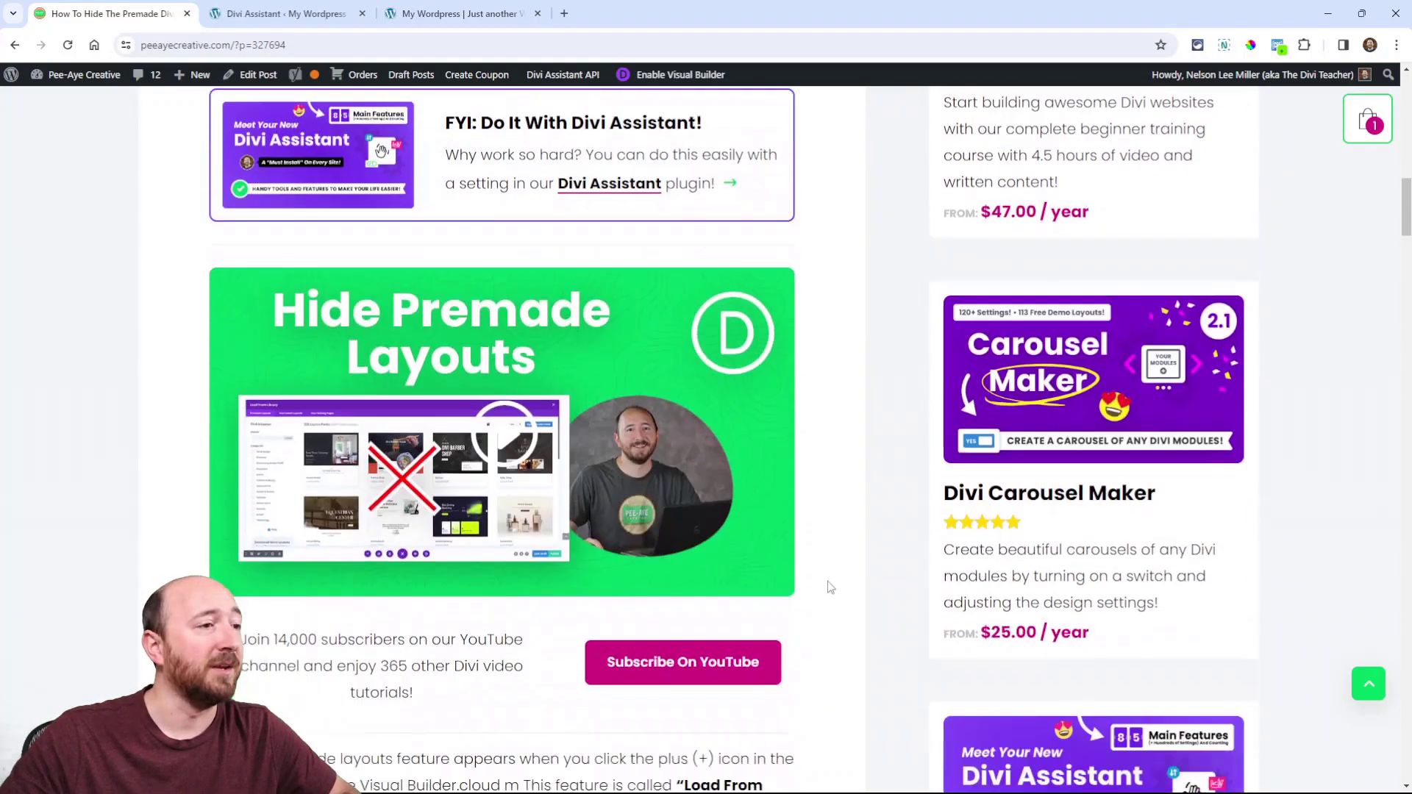
pyautogui.scroll(-2, 740, 549)
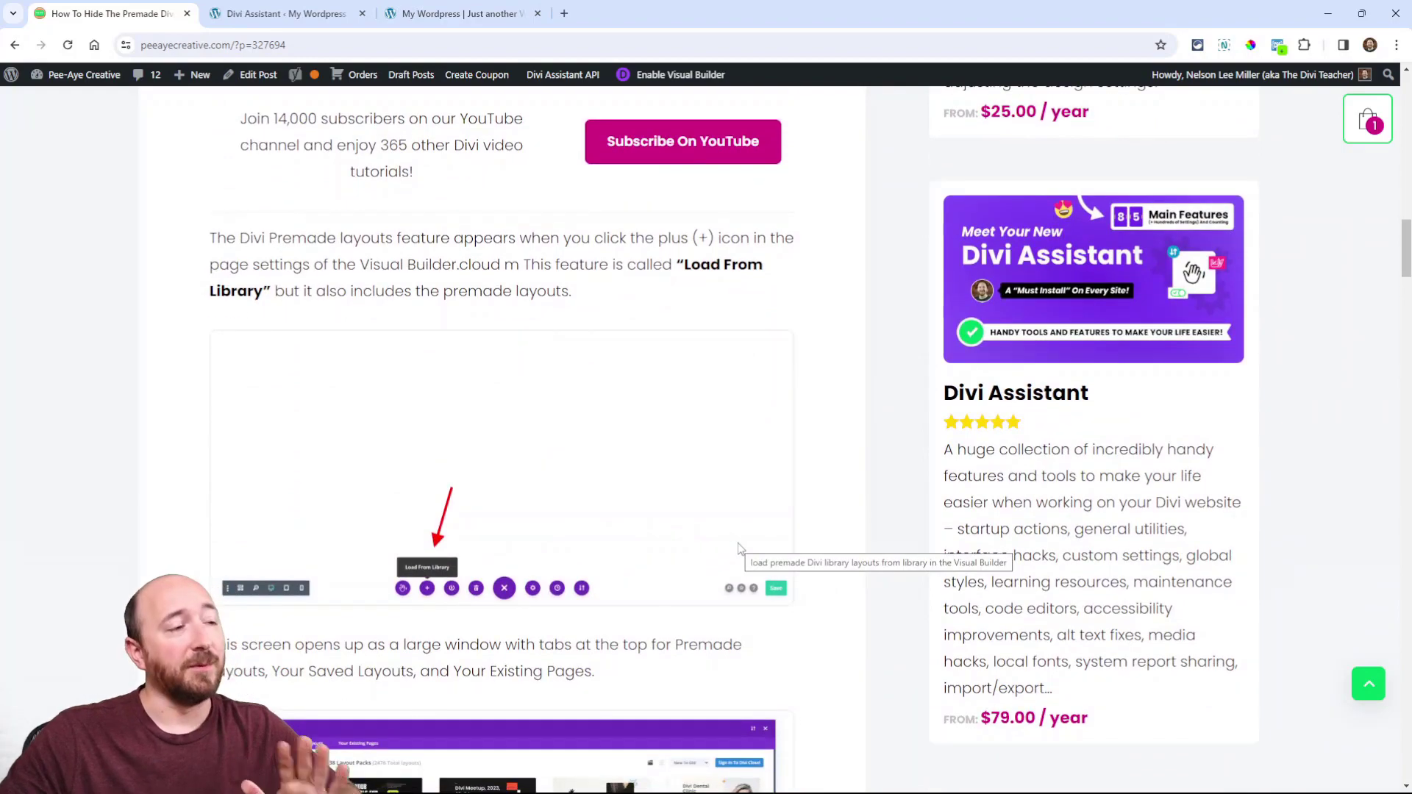
pyautogui.scroll(-3, 716, 400)
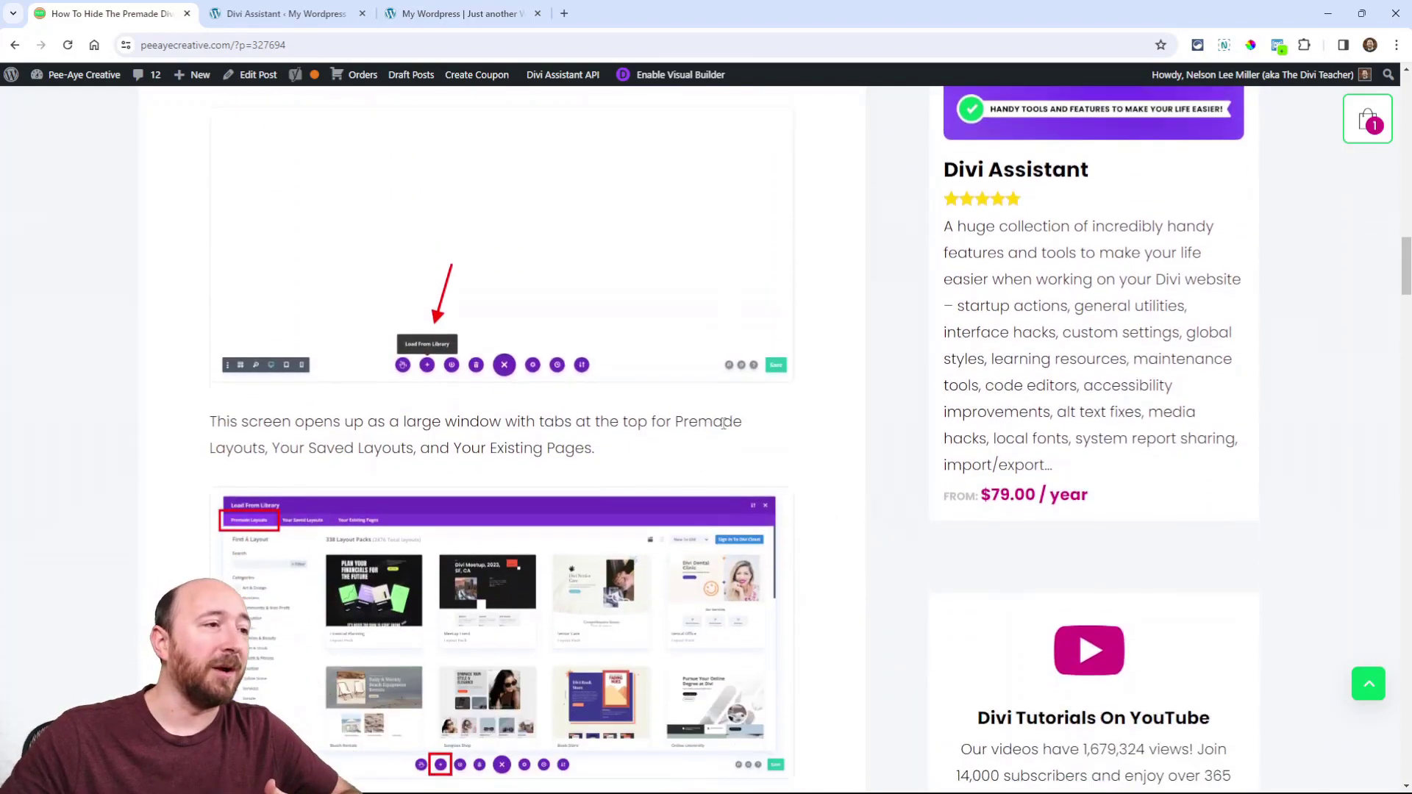
pyautogui.scroll(-13, 625, 442)
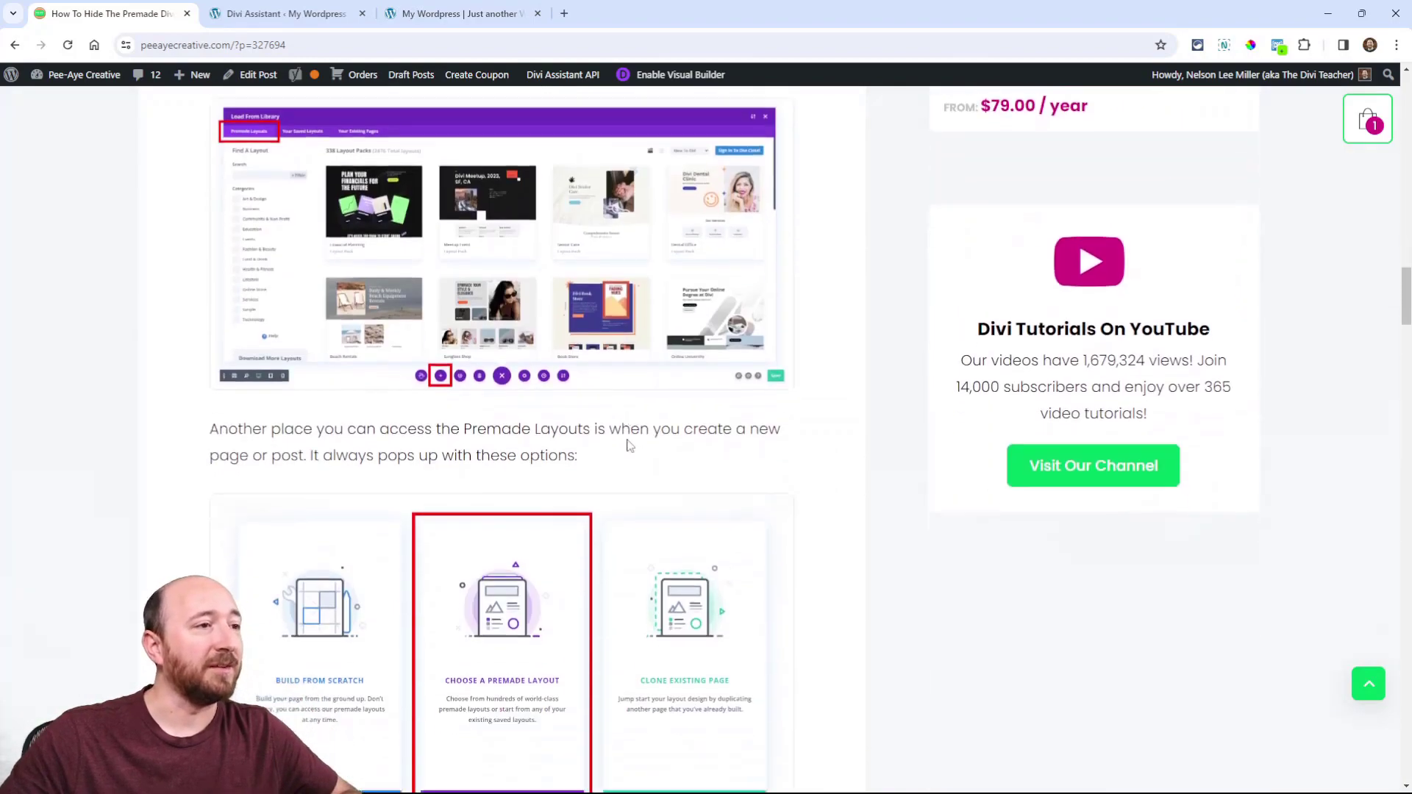
pyautogui.scroll(-2, 626, 439)
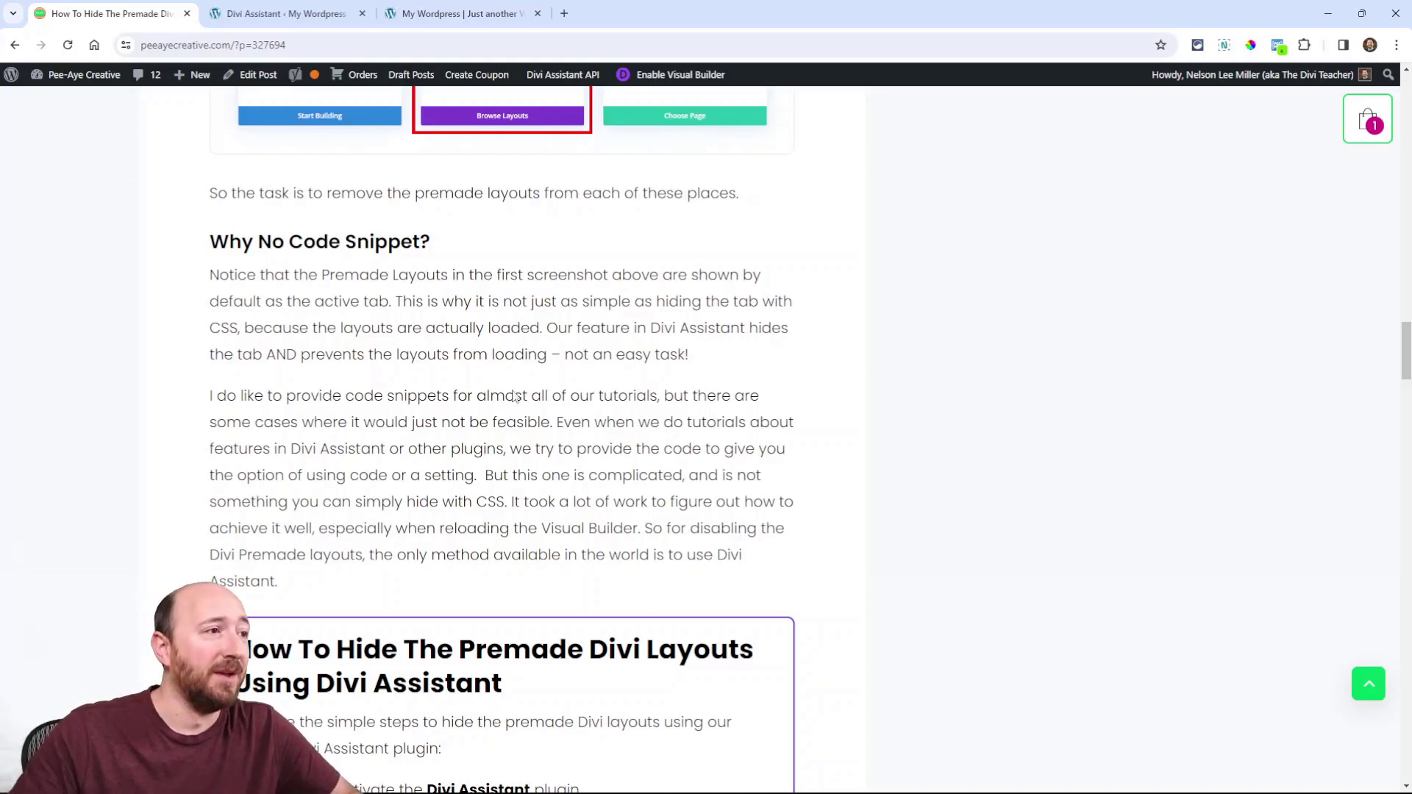
pyautogui.scroll(-5, 791, 500)
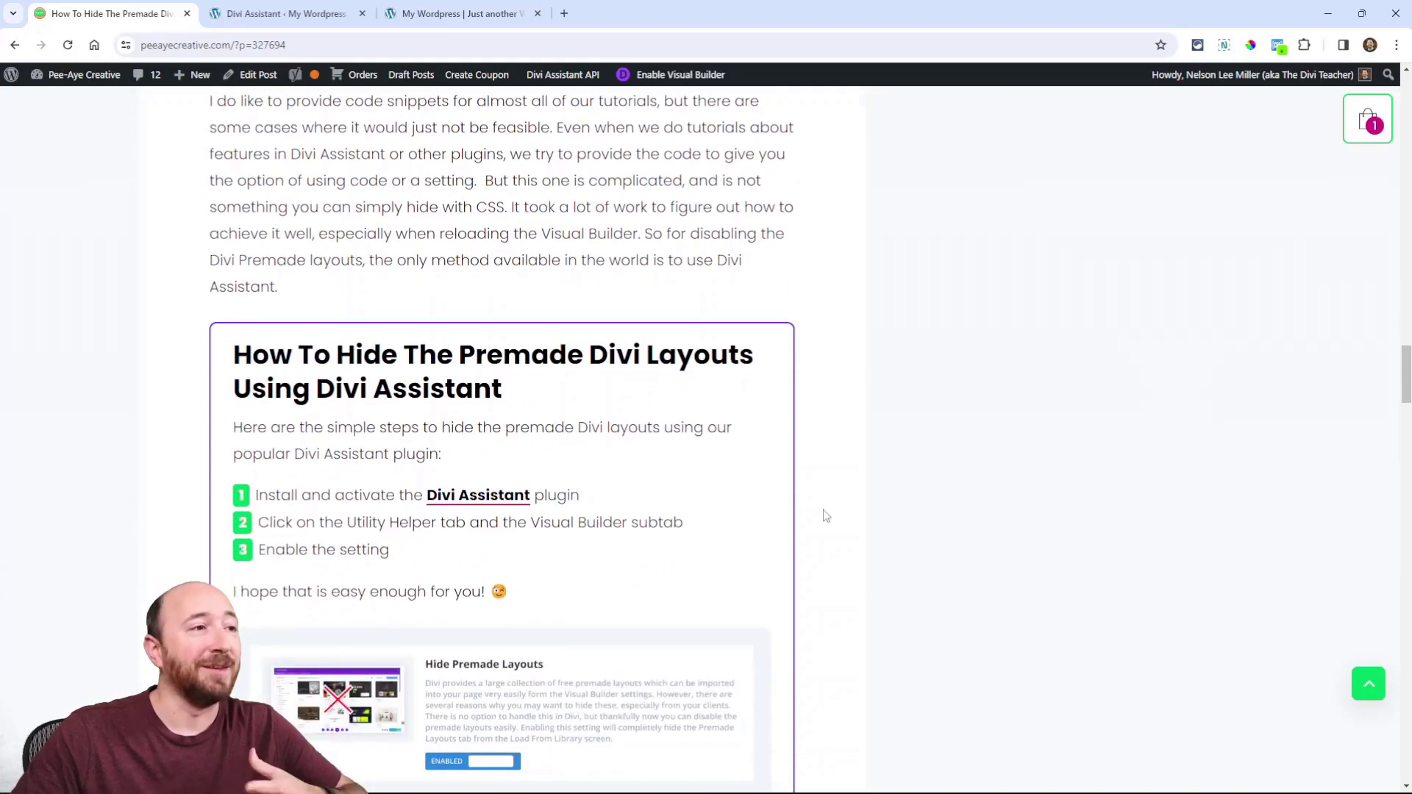
pyautogui.scroll(-2, 826, 514)
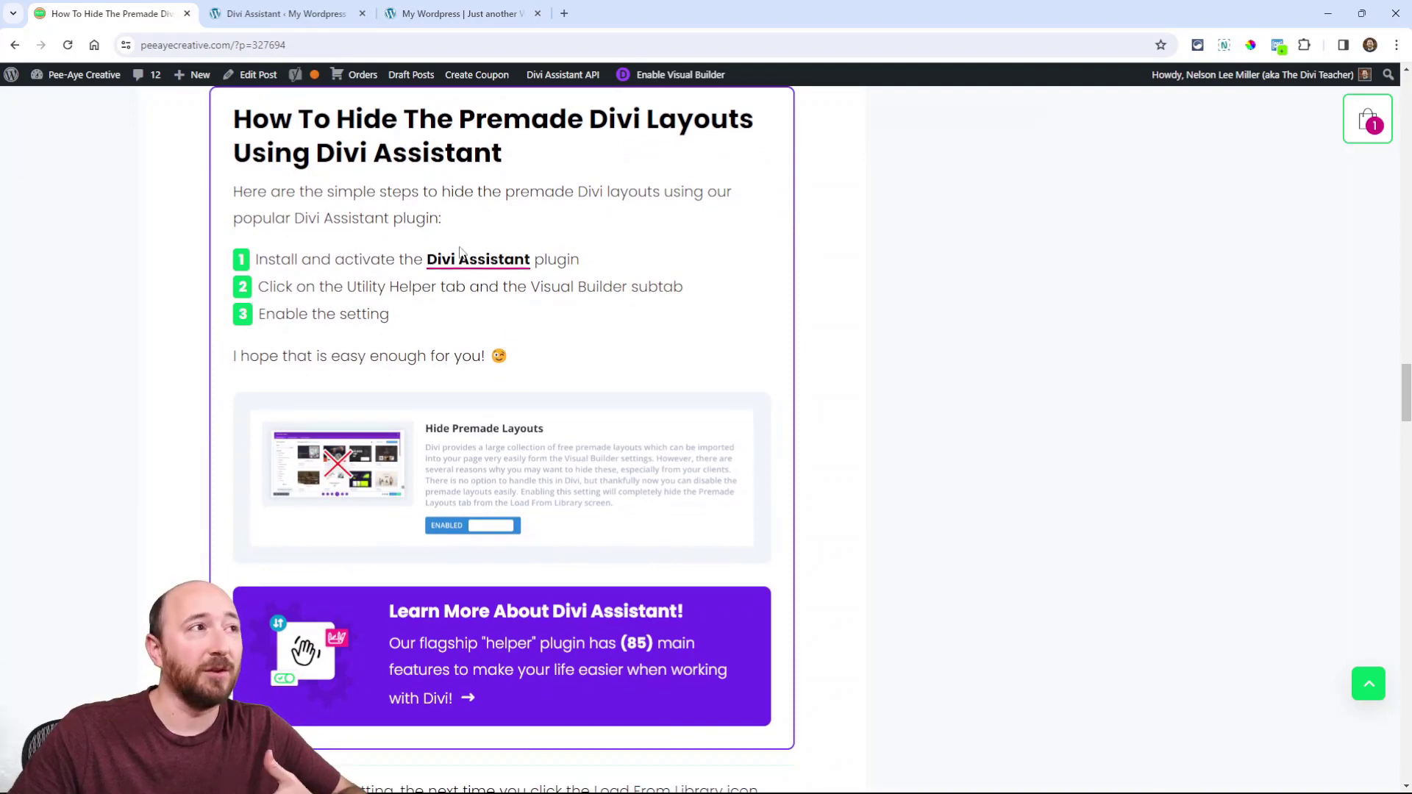
# Enable Hide Premade Layouts under Divi Assistant's Utility Helper > Visual Builder settings and save.
pyautogui.click(256, 14)
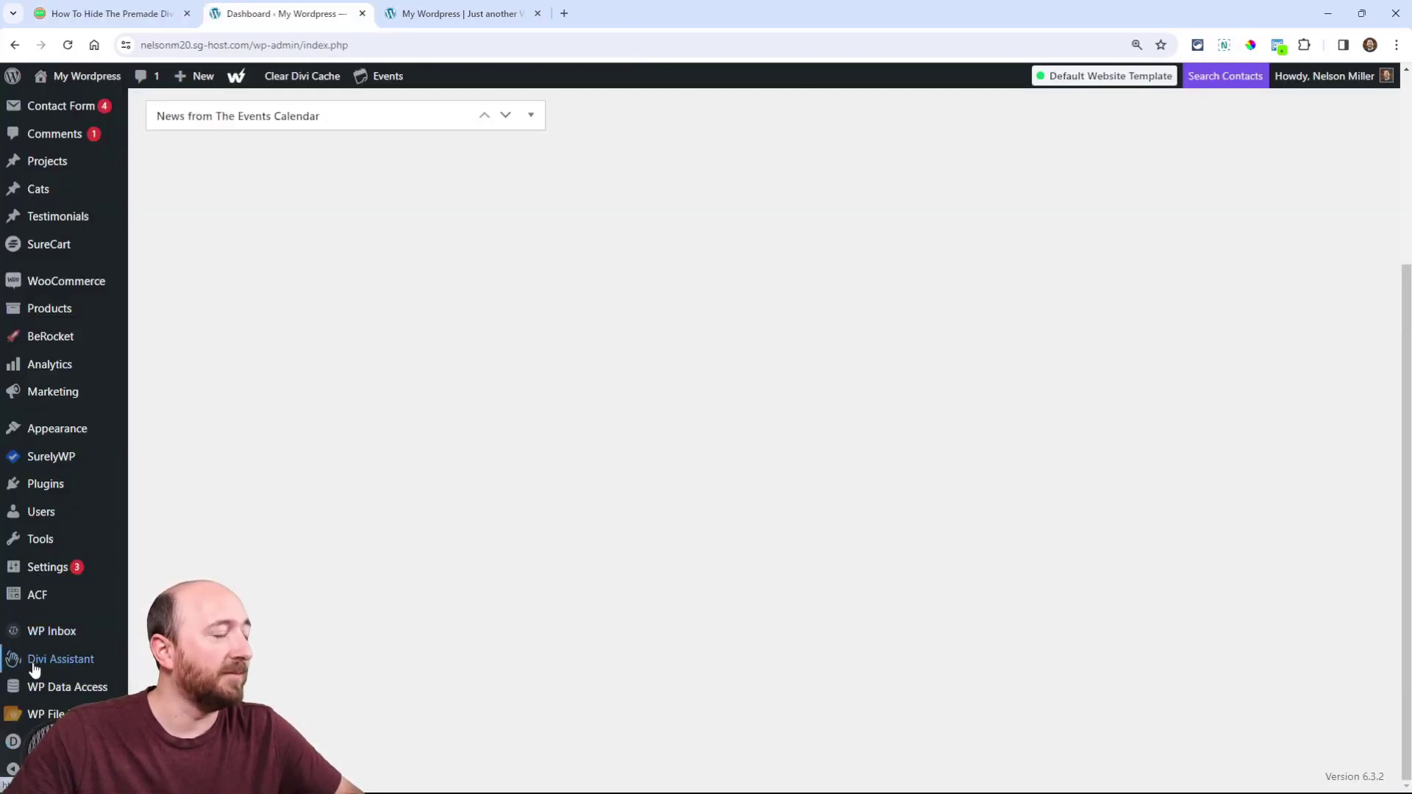
pyautogui.click(56, 664)
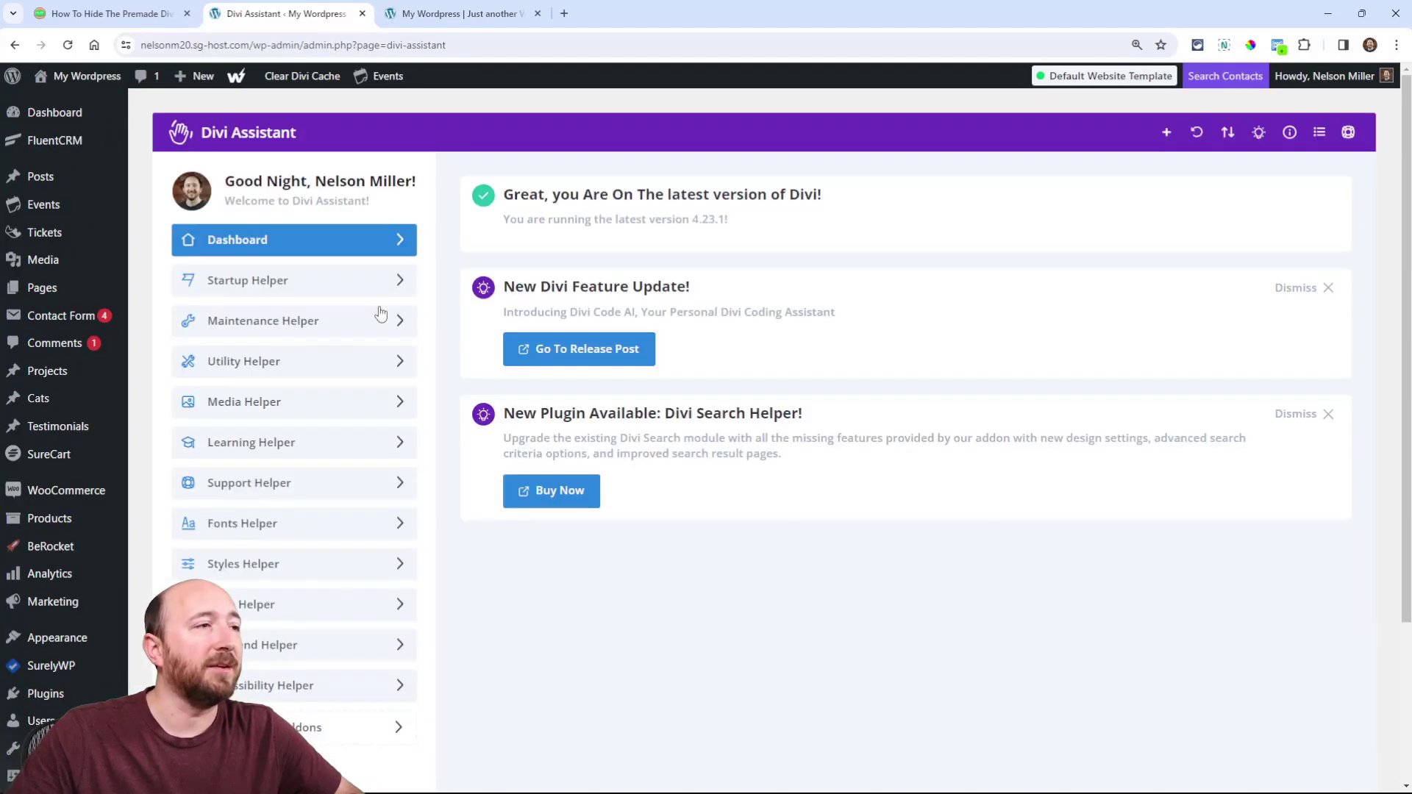
pyautogui.click(231, 364)
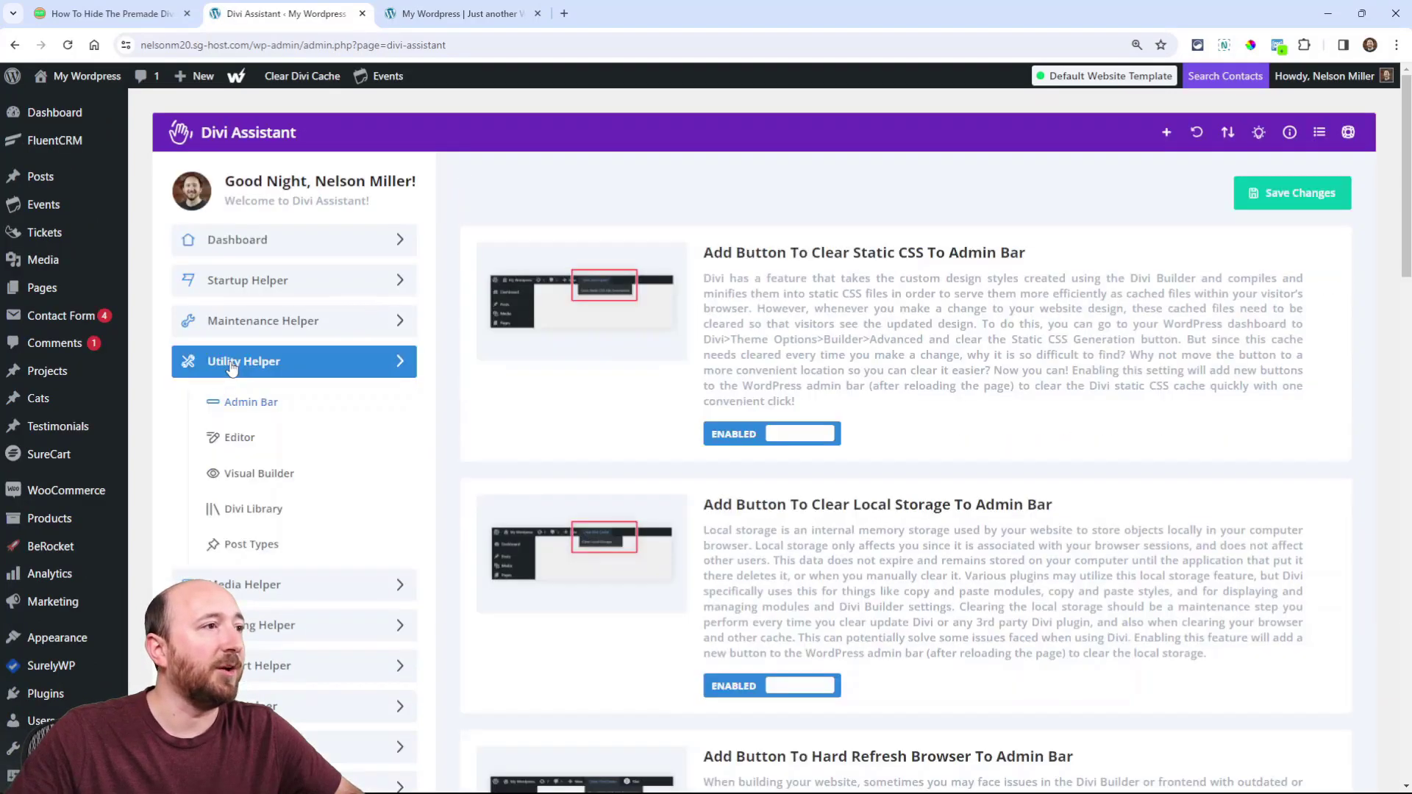
pyautogui.click(230, 477)
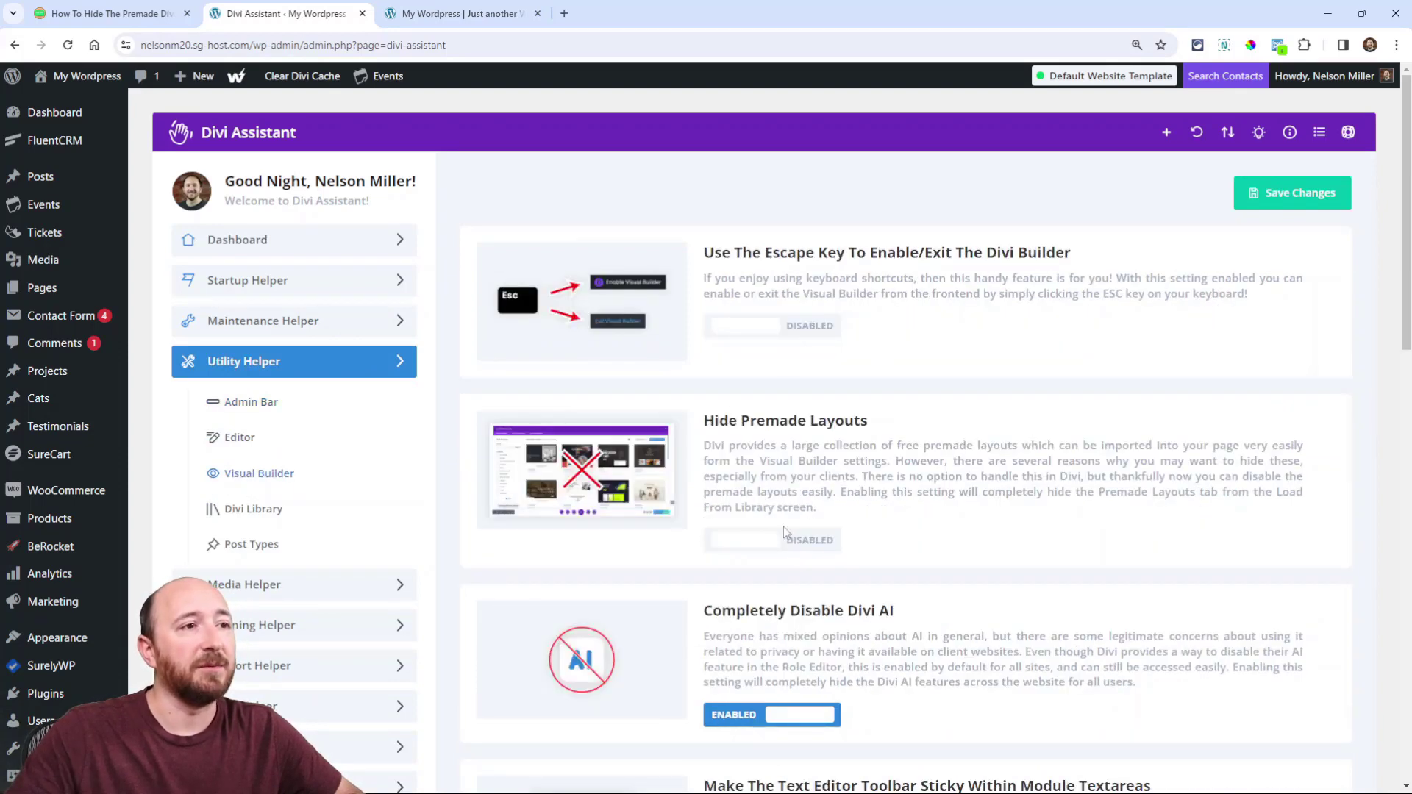
pyautogui.click(754, 548)
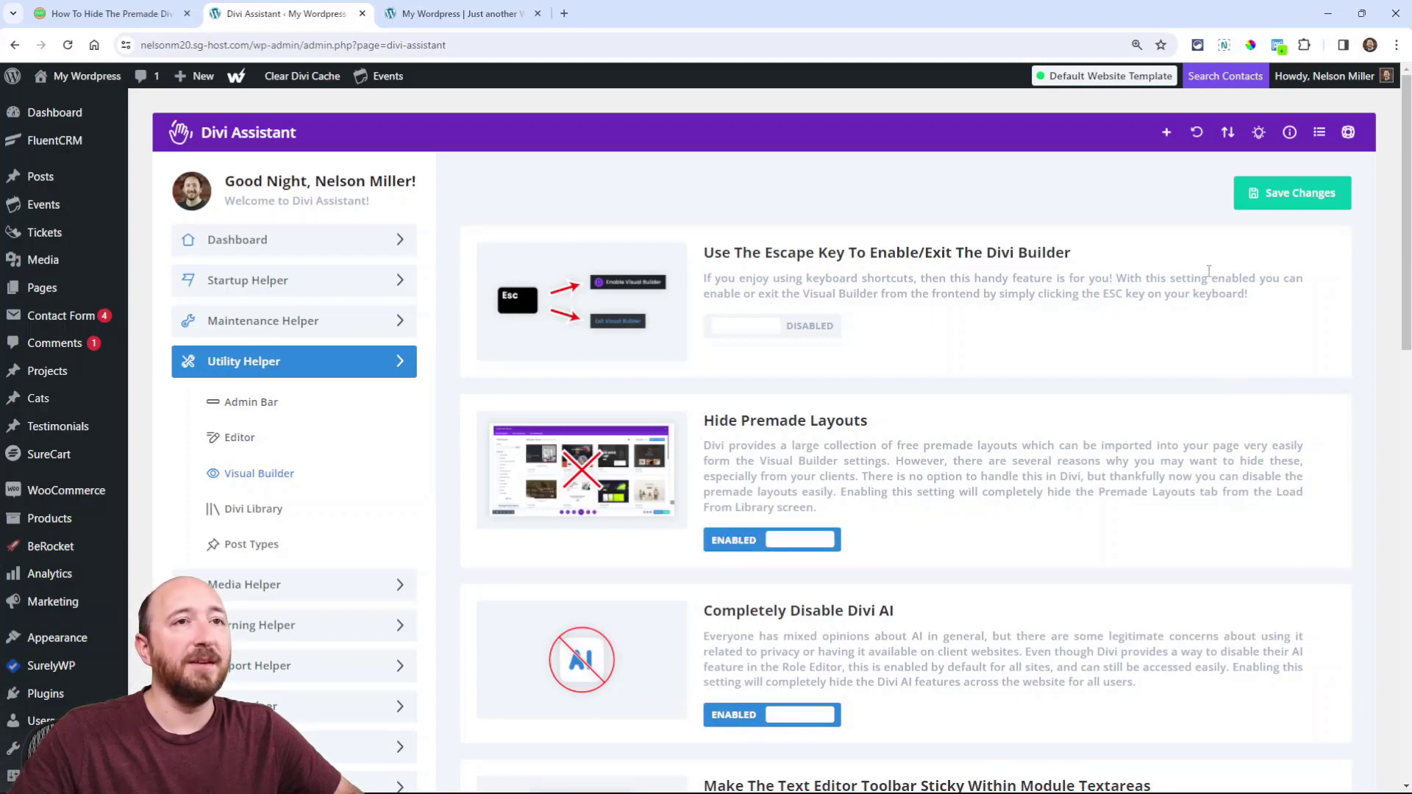
pyautogui.click(1265, 202)
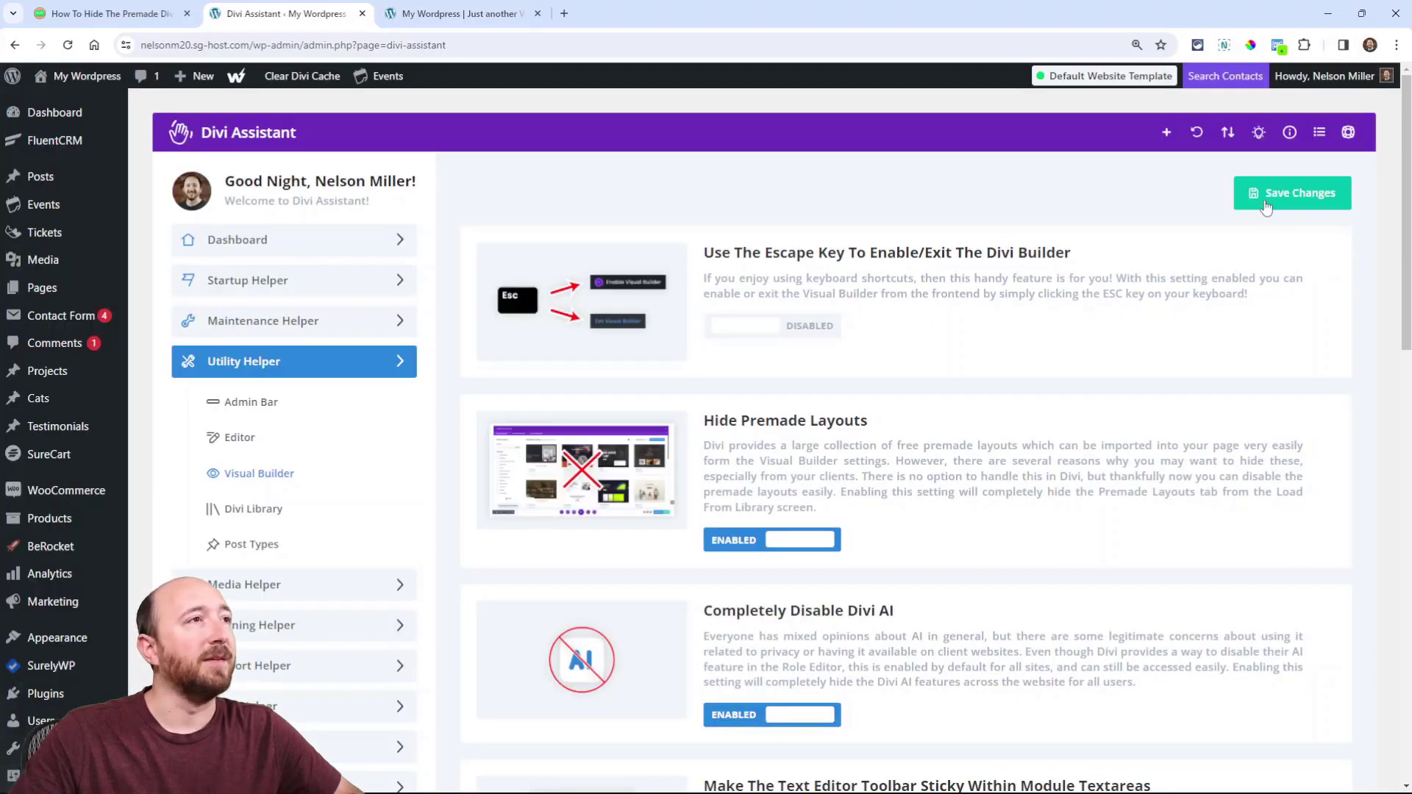
pyautogui.click(434, 15)
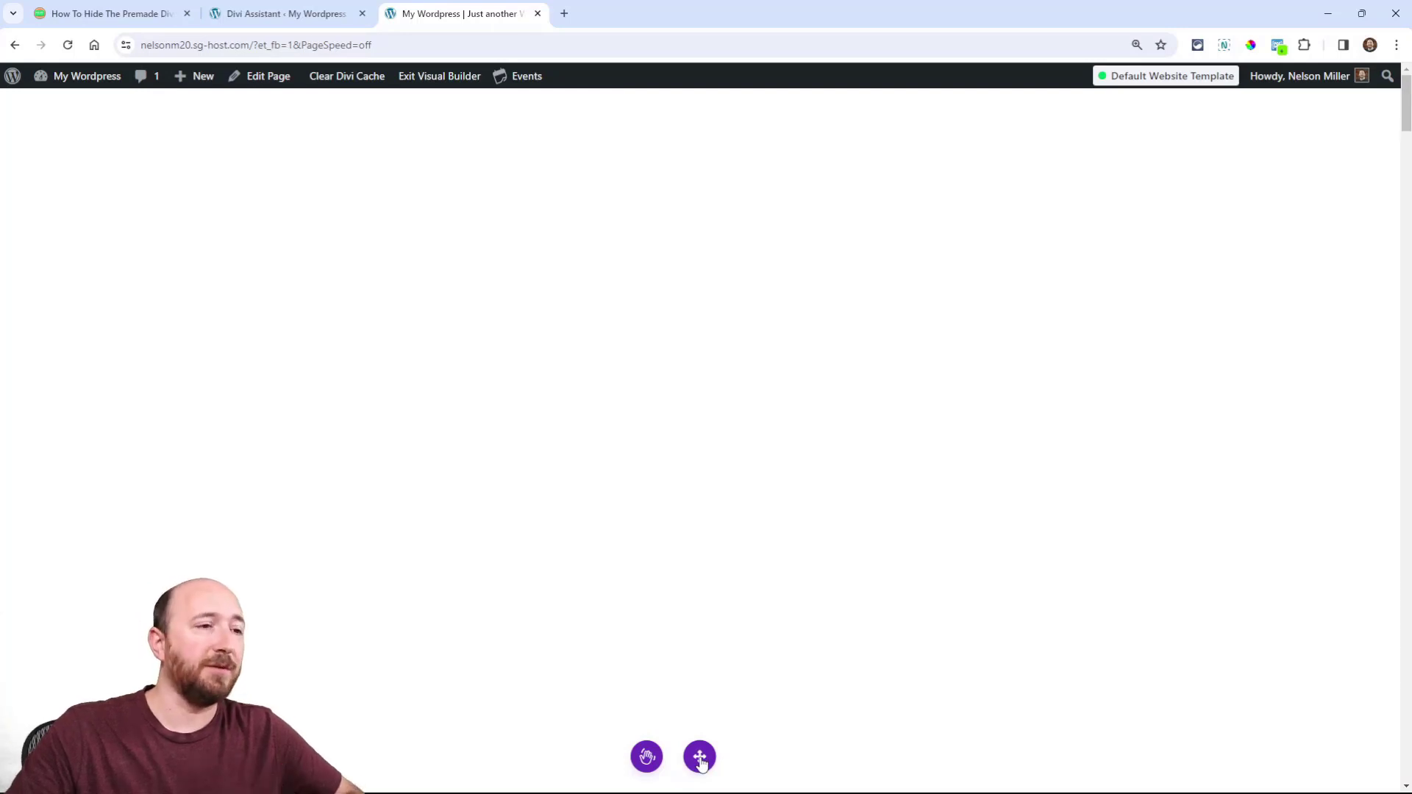
pyautogui.click(700, 759)
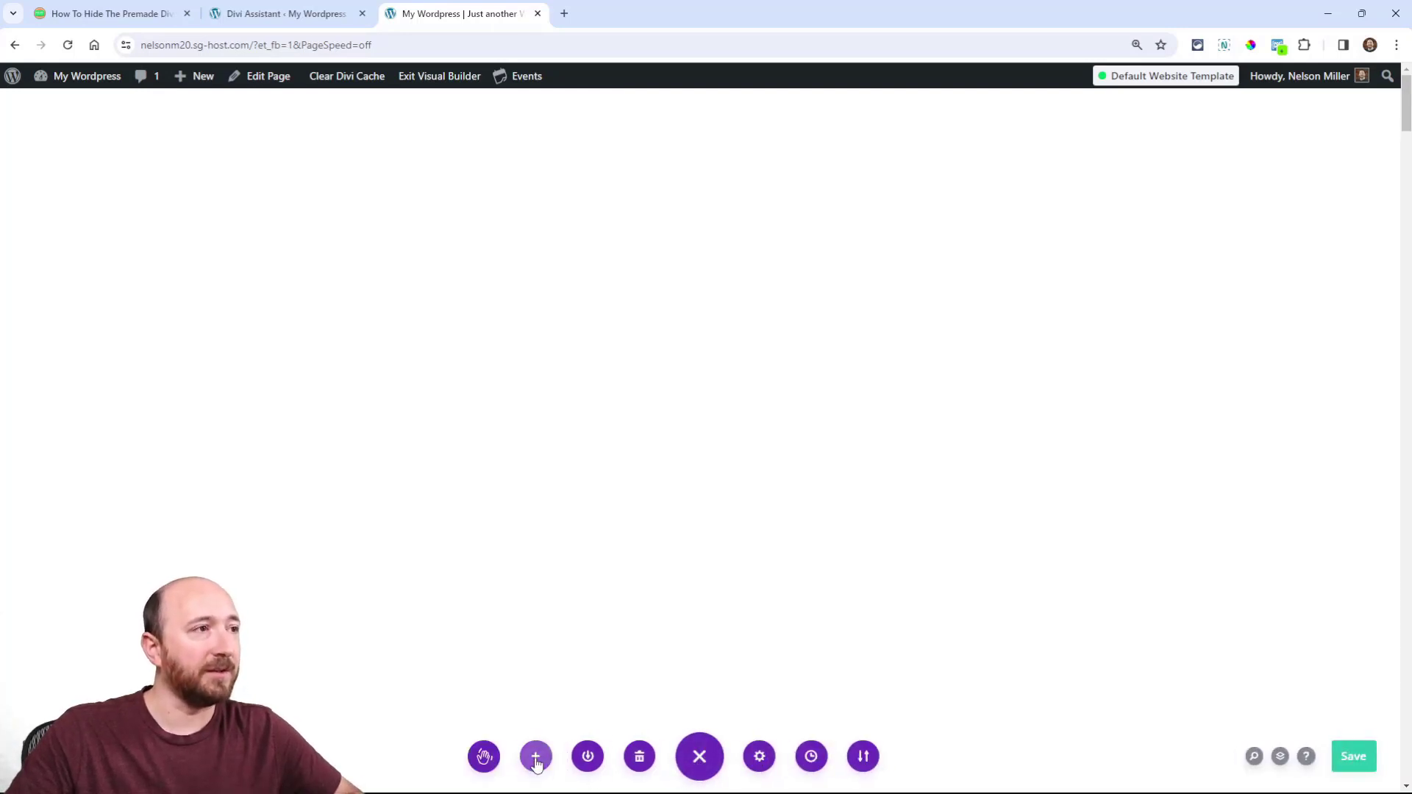
pyautogui.click(536, 762)
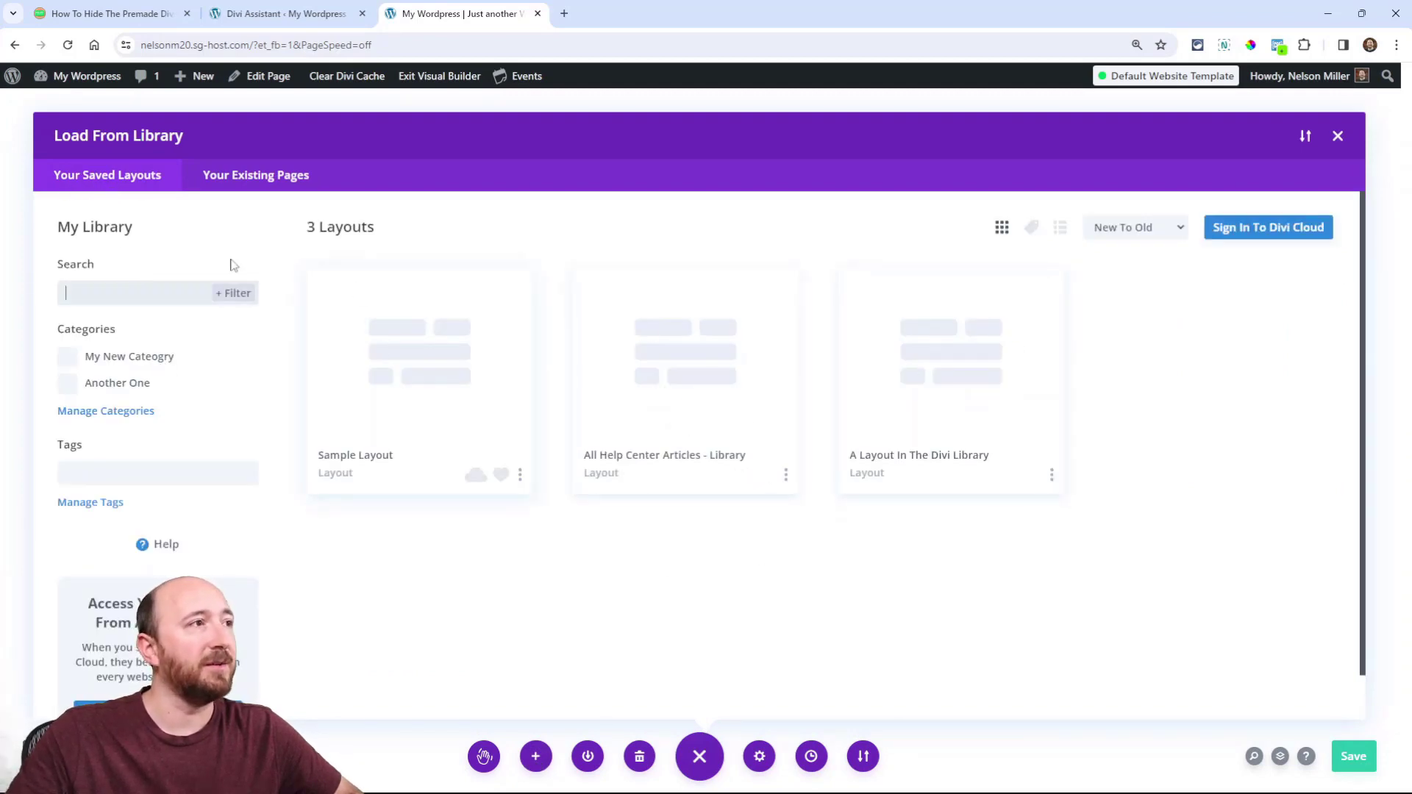
pyautogui.click(269, 177)
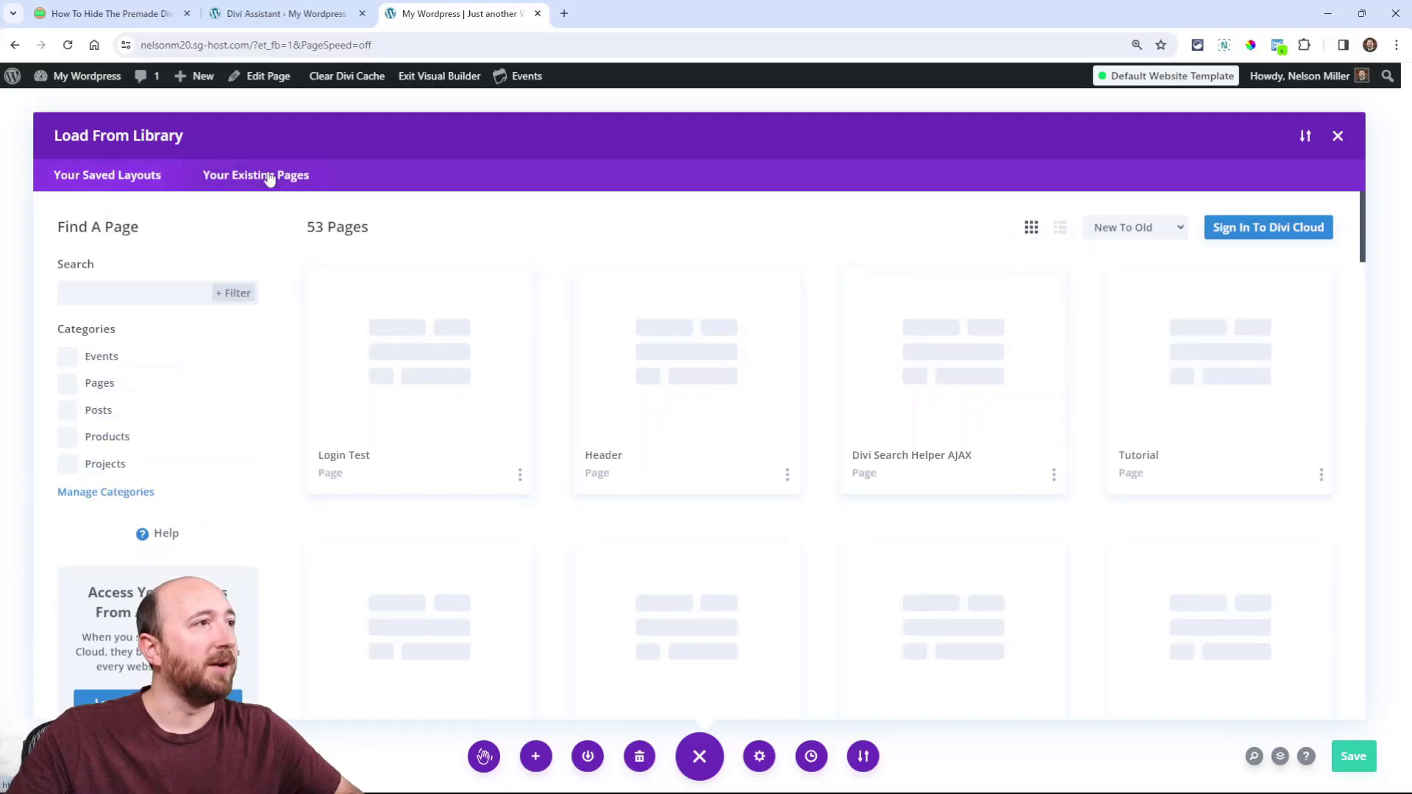
pyautogui.click(114, 179)
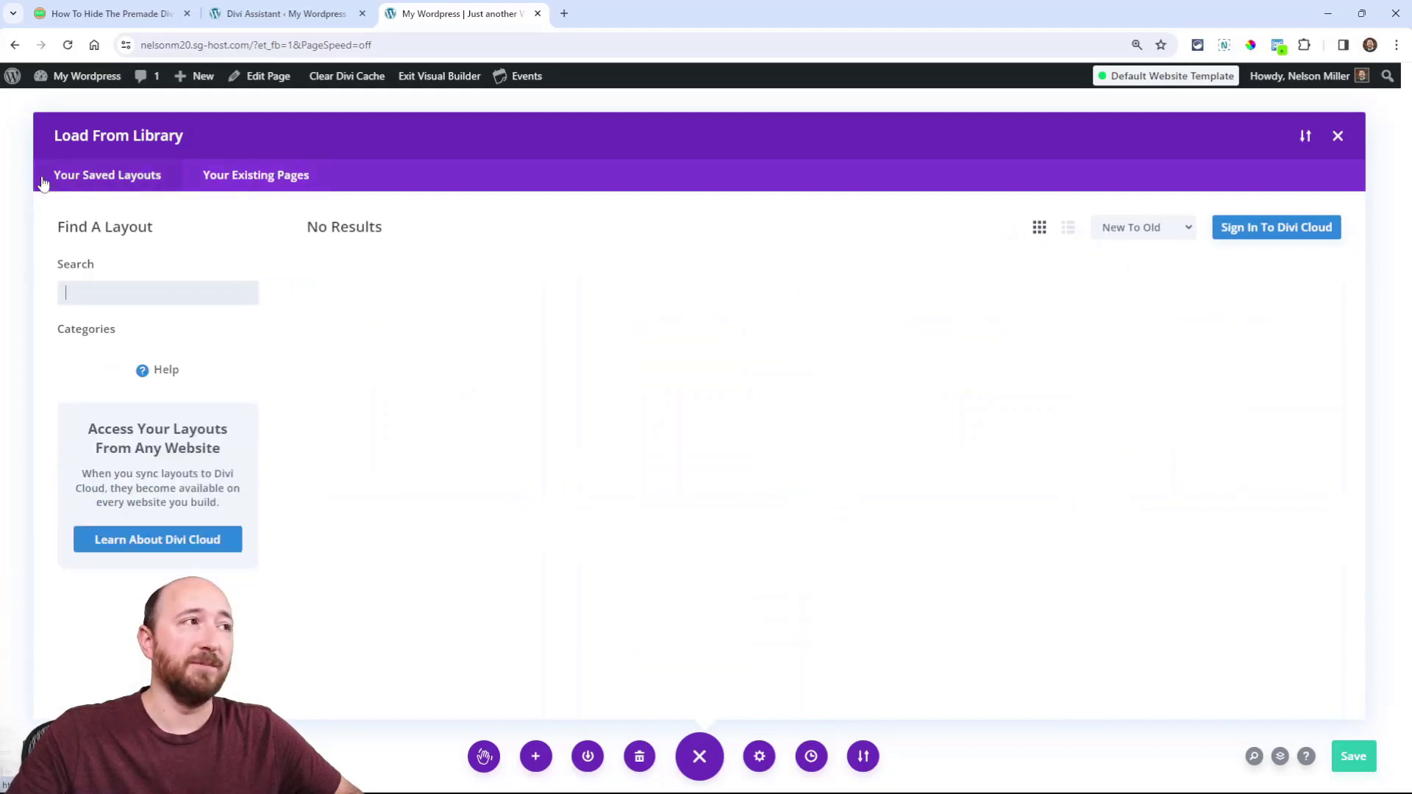
# Open a new page in a separate tab and confirm its Divi prompt offers no premade layouts.
pyautogui.press('Escape')
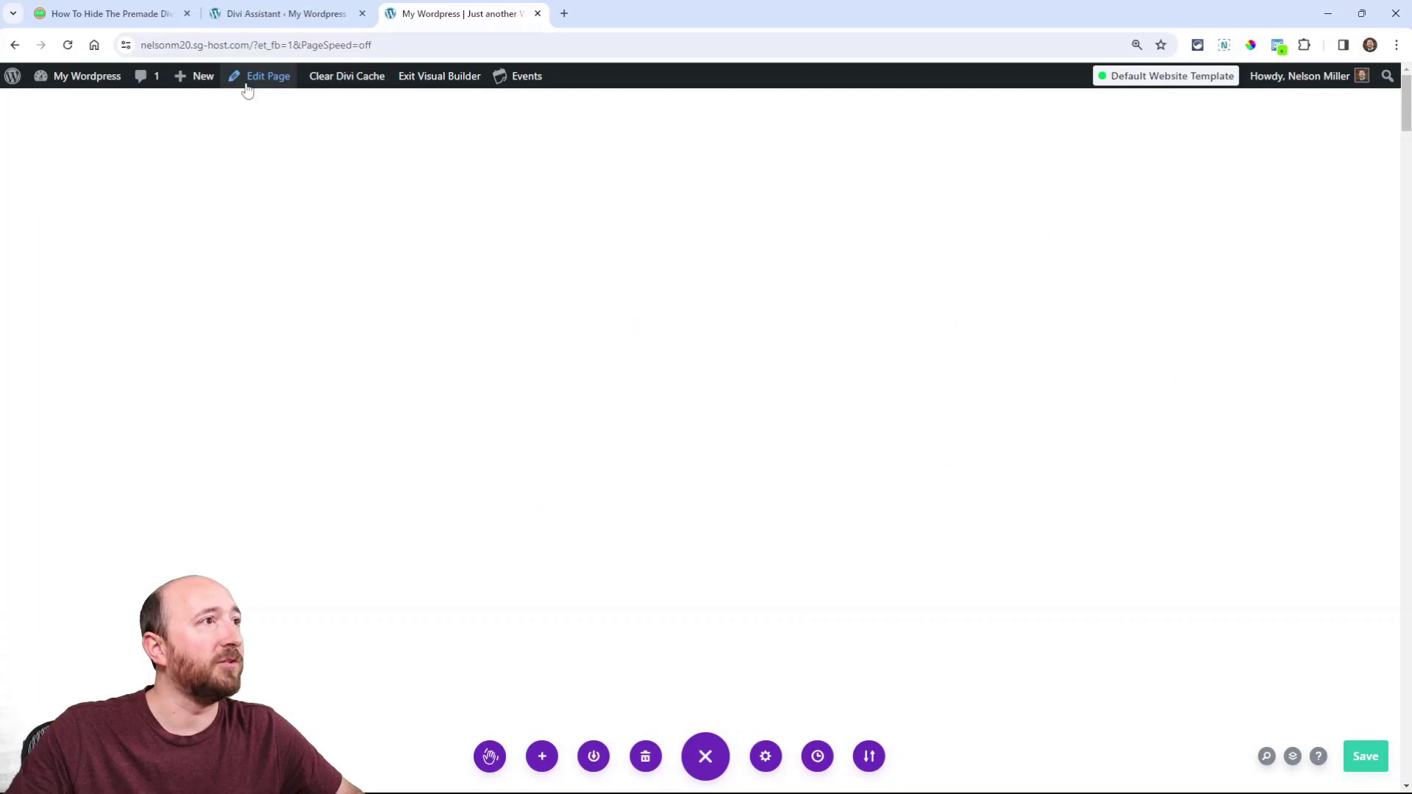
pyautogui.moveTo(199, 76)
pyautogui.rightClick(188, 147)
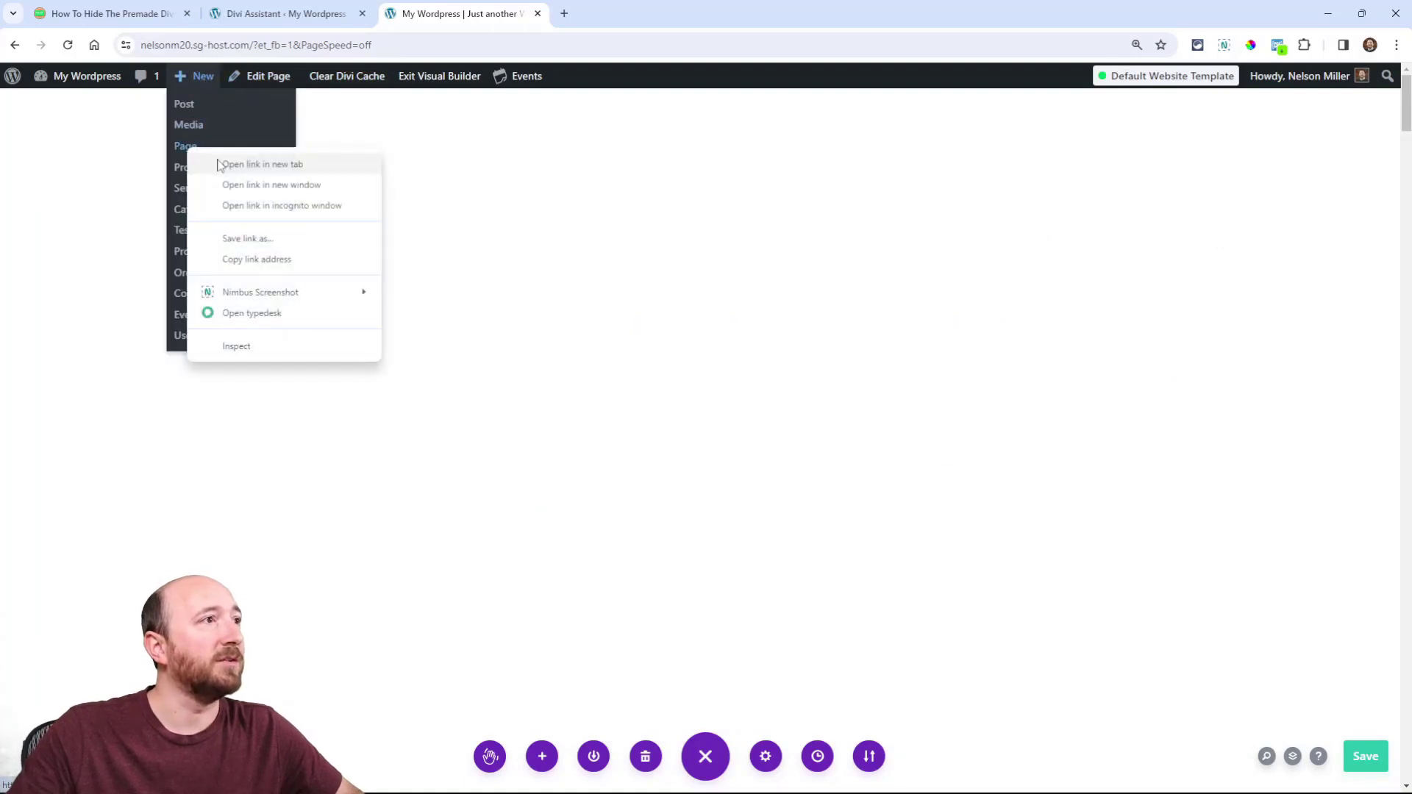
pyautogui.click(221, 160)
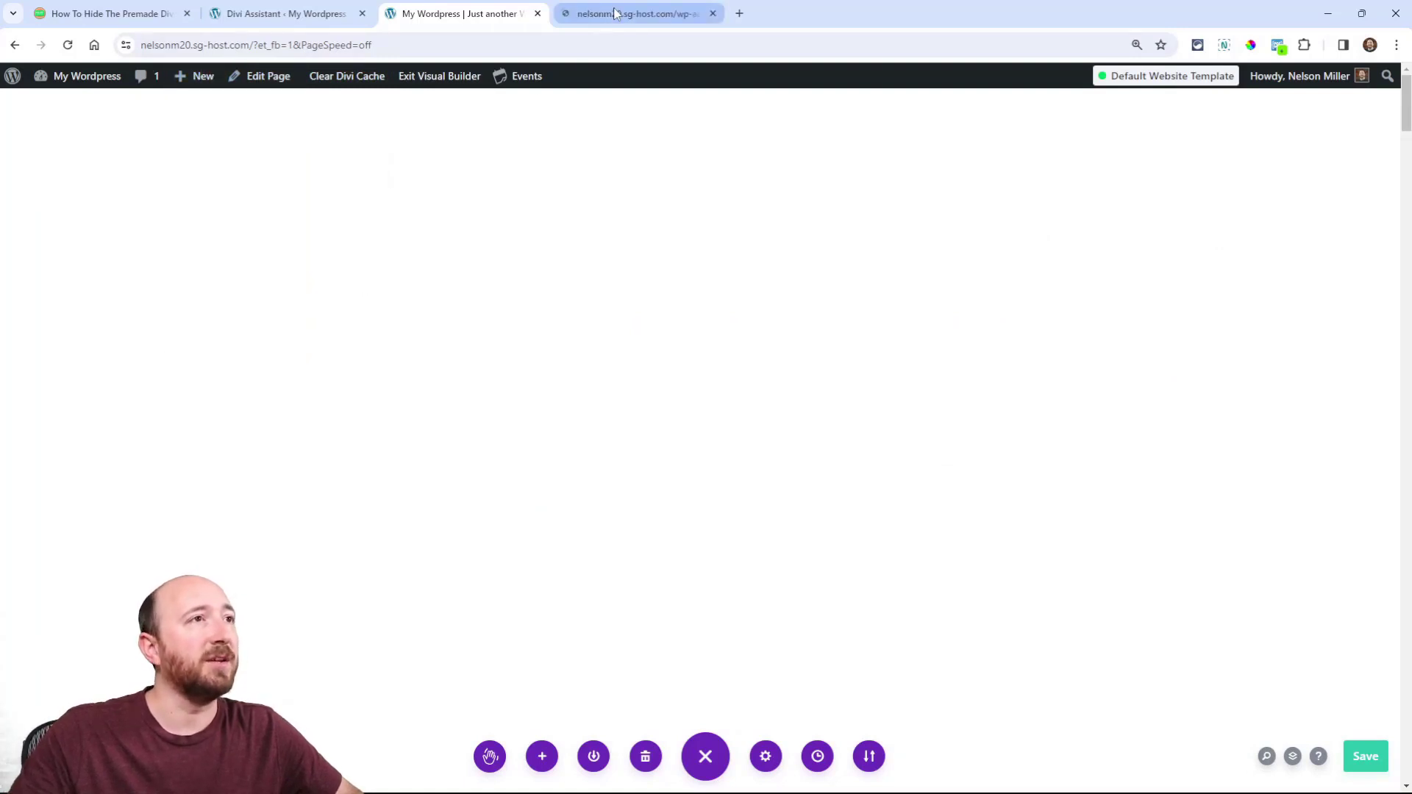
pyautogui.click(615, 13)
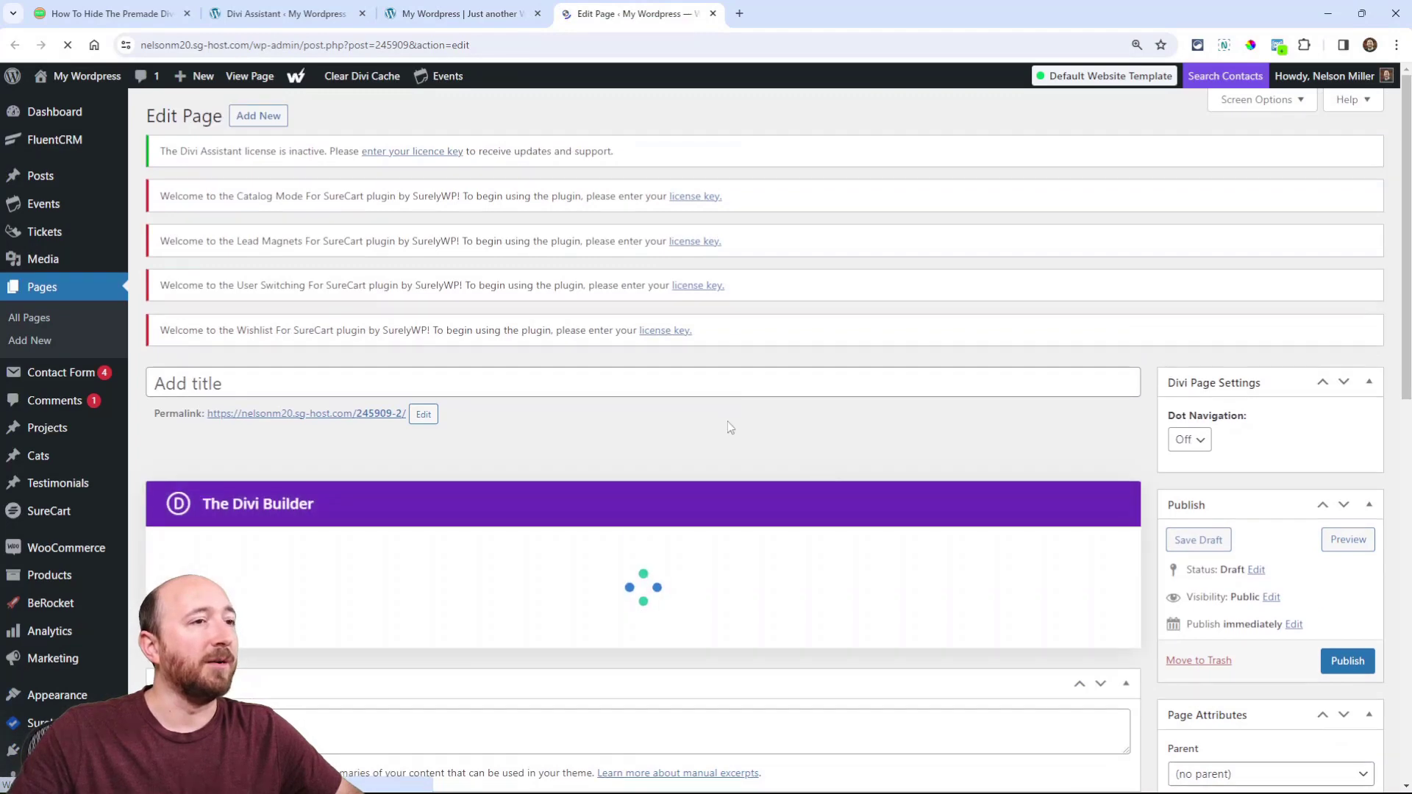
pyautogui.scroll(-4, 727, 422)
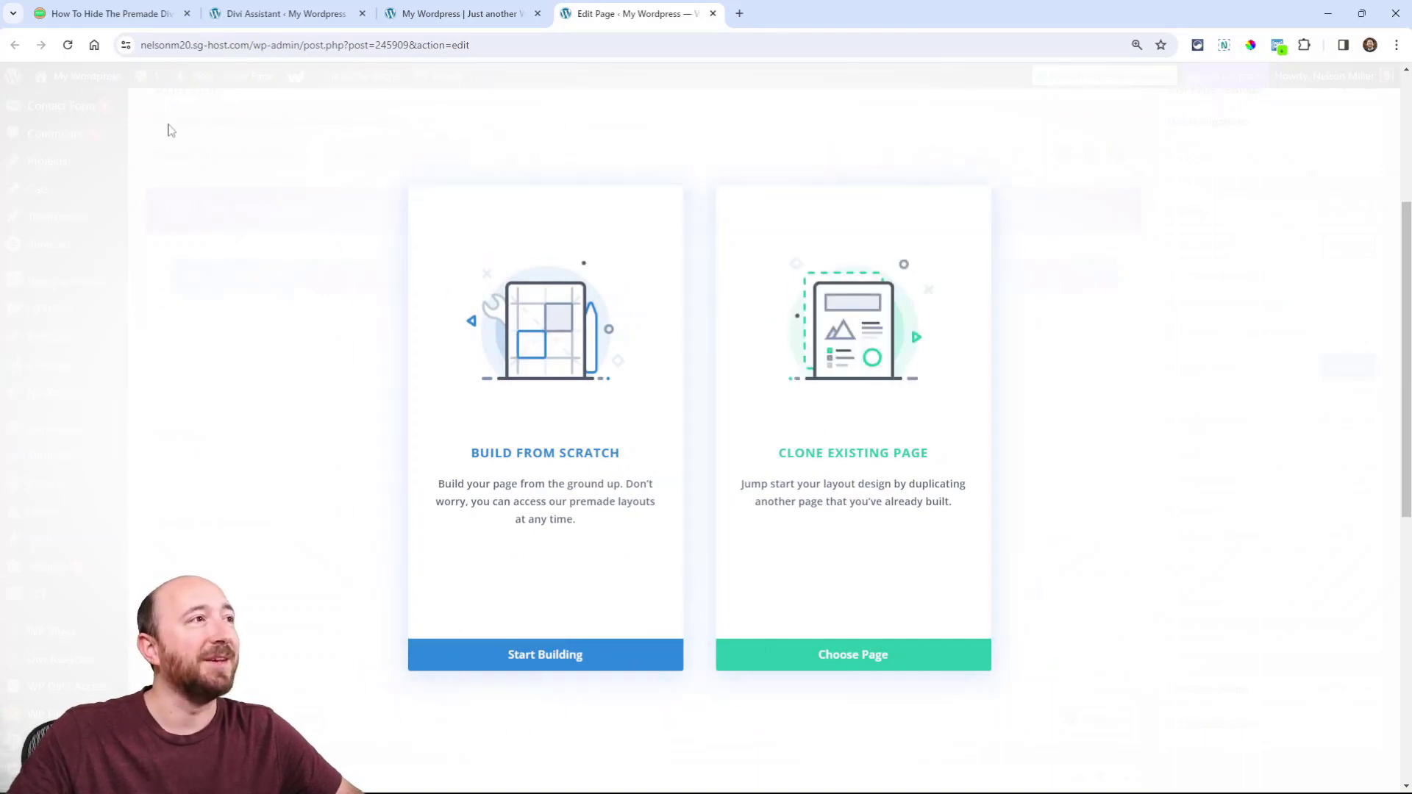
pyautogui.click(111, 14)
# Scroll back up through the article's screenshots showing the premade layouts hidden.
pyautogui.scroll(-15, 567, 447)
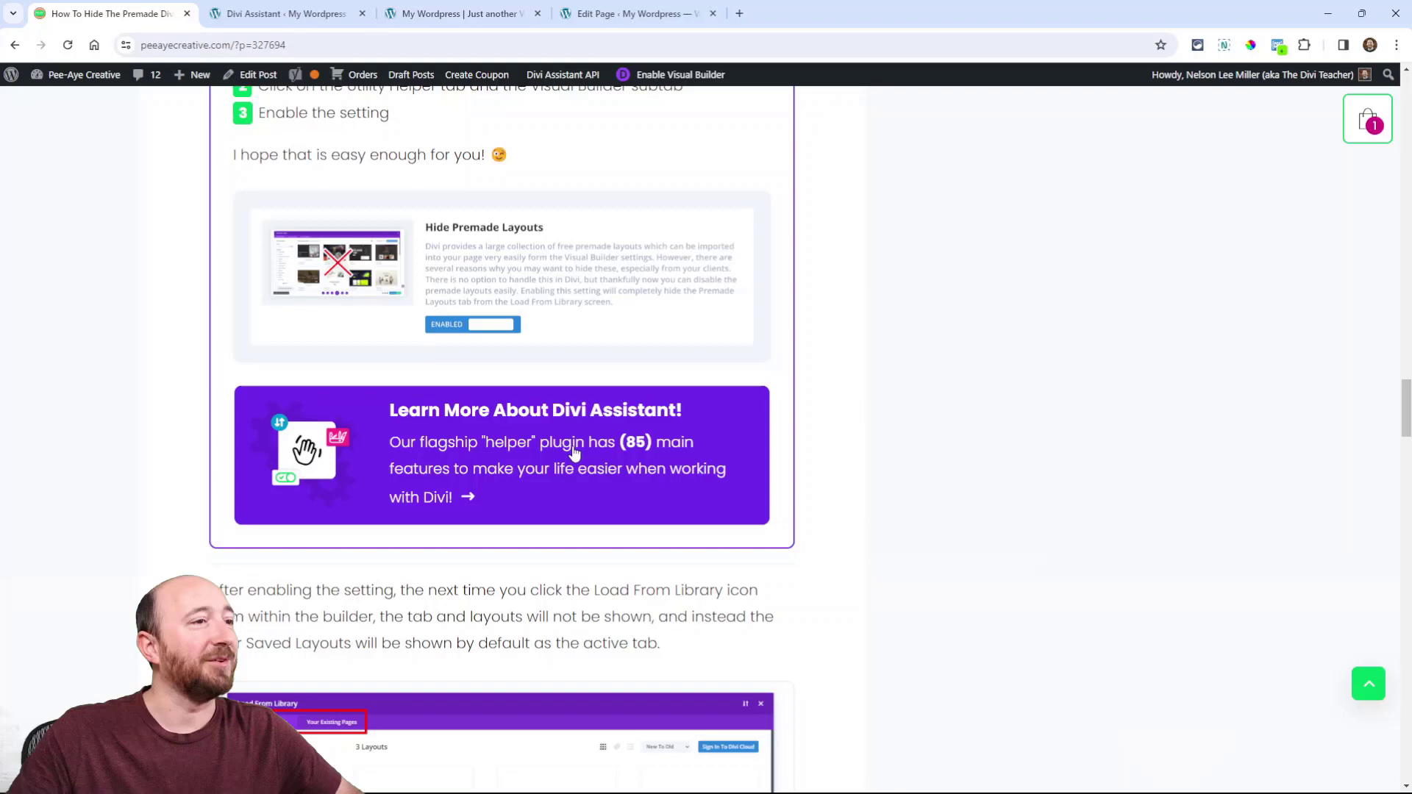
pyautogui.scroll(-2, 451, 445)
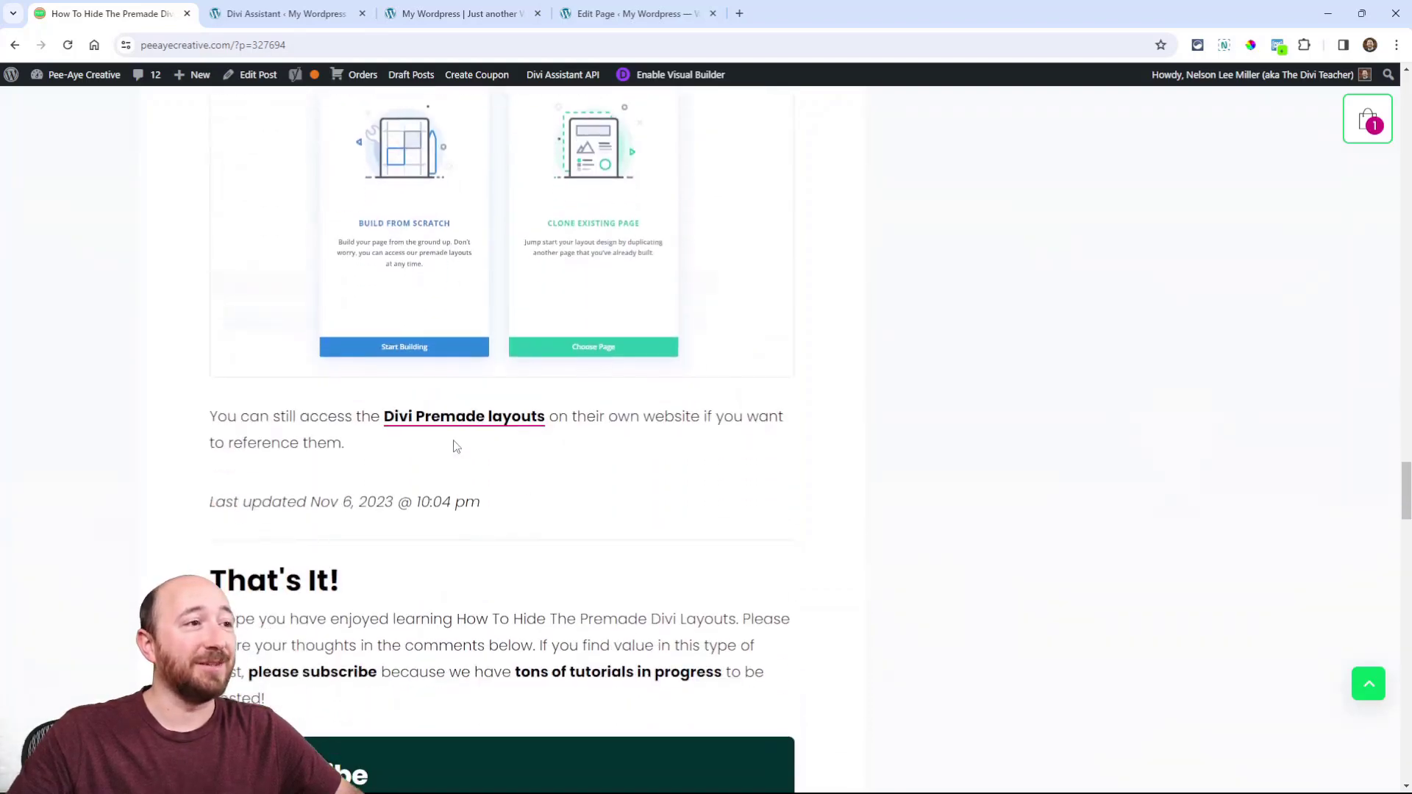
pyautogui.scroll(3, 515, 515)
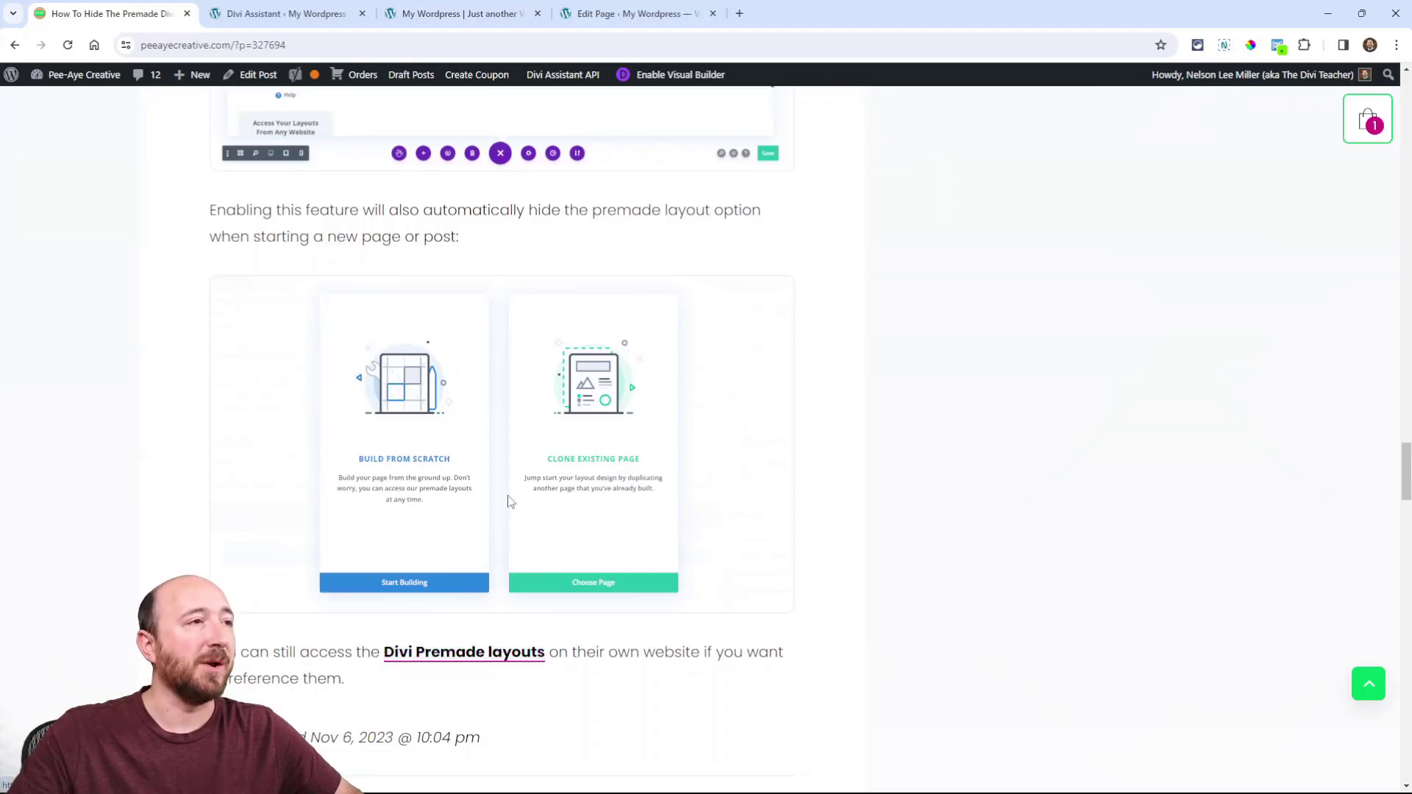
pyautogui.scroll(5, 508, 498)
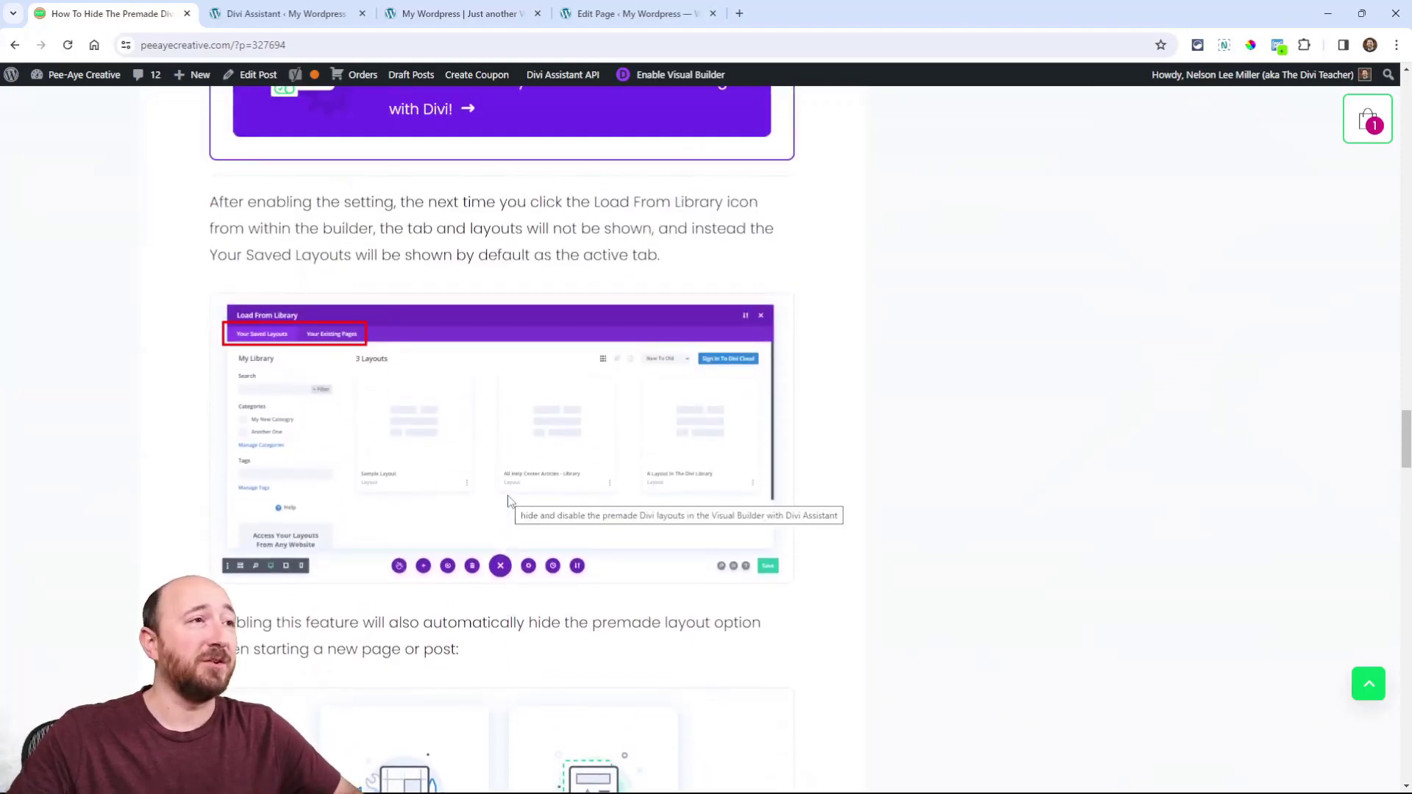
pyautogui.scroll(10, 507, 500)
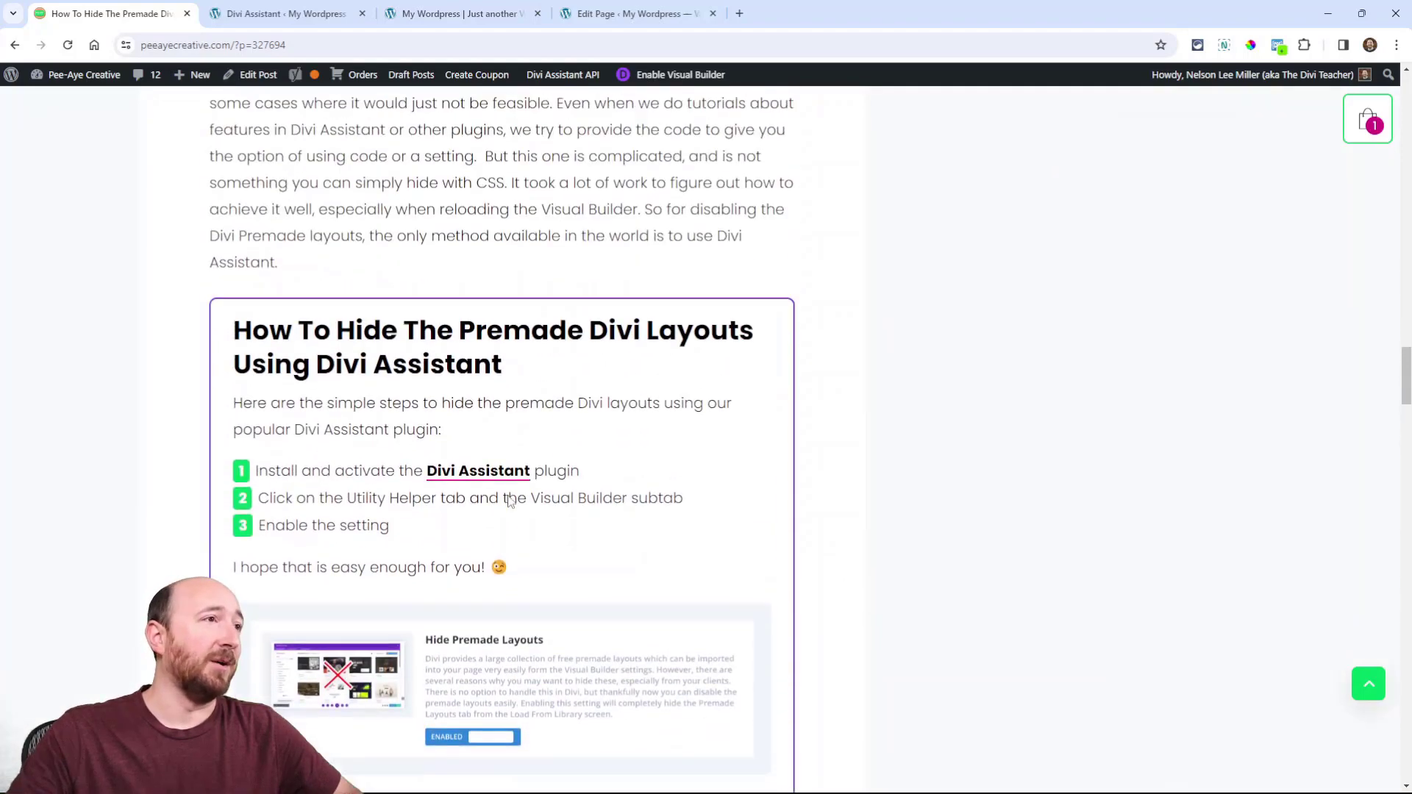
pyautogui.scroll(4, 509, 501)
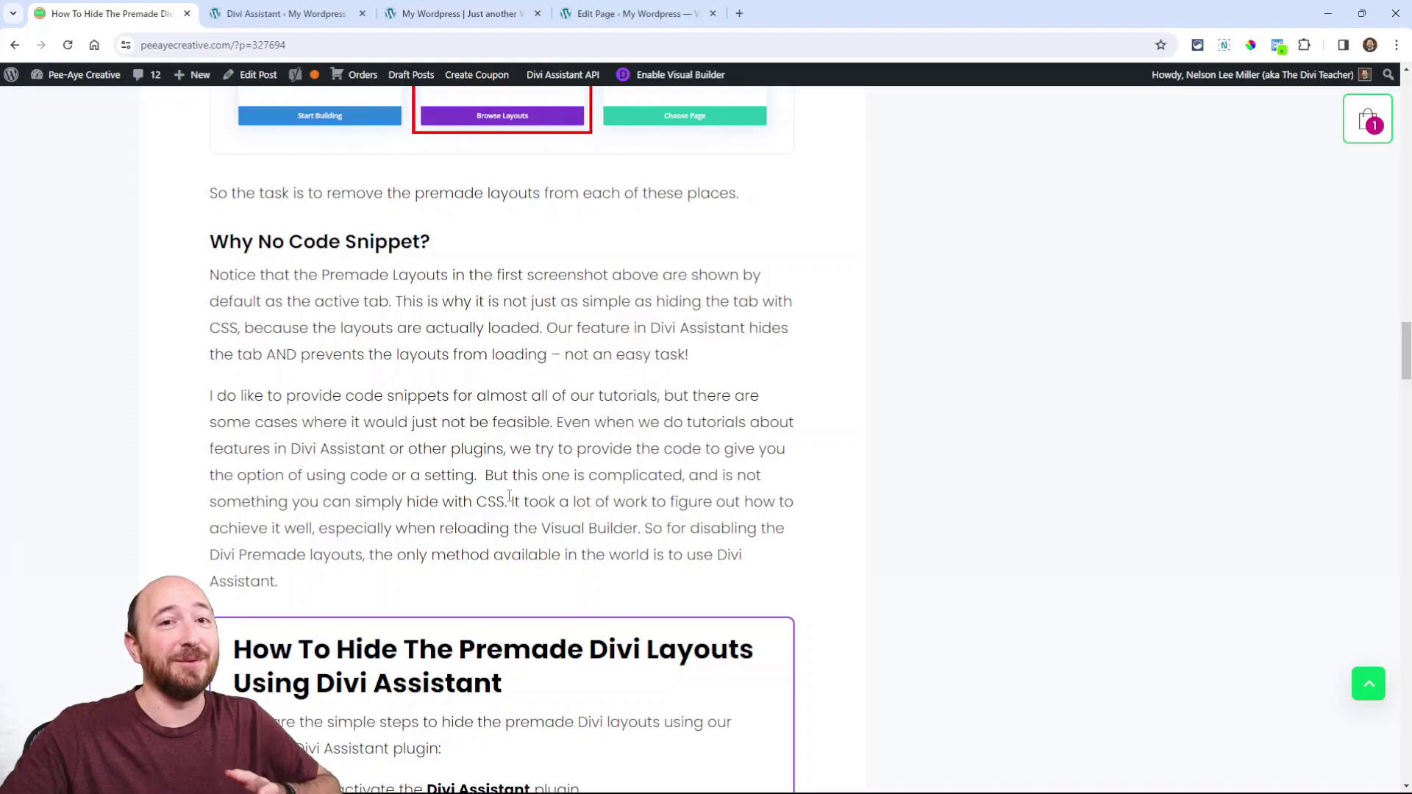
pyautogui.scroll(6, 398, 383)
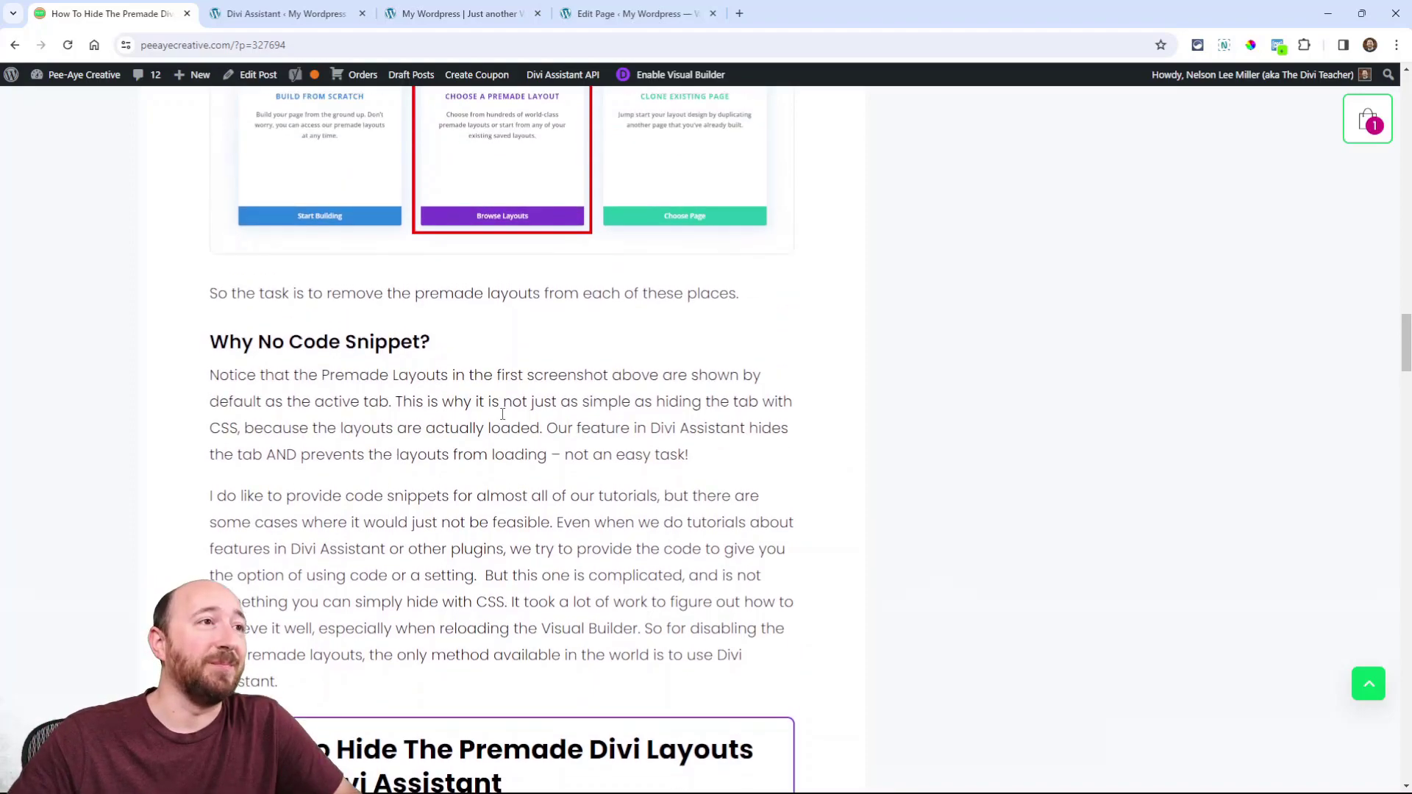
pyautogui.scroll(12, 630, 500)
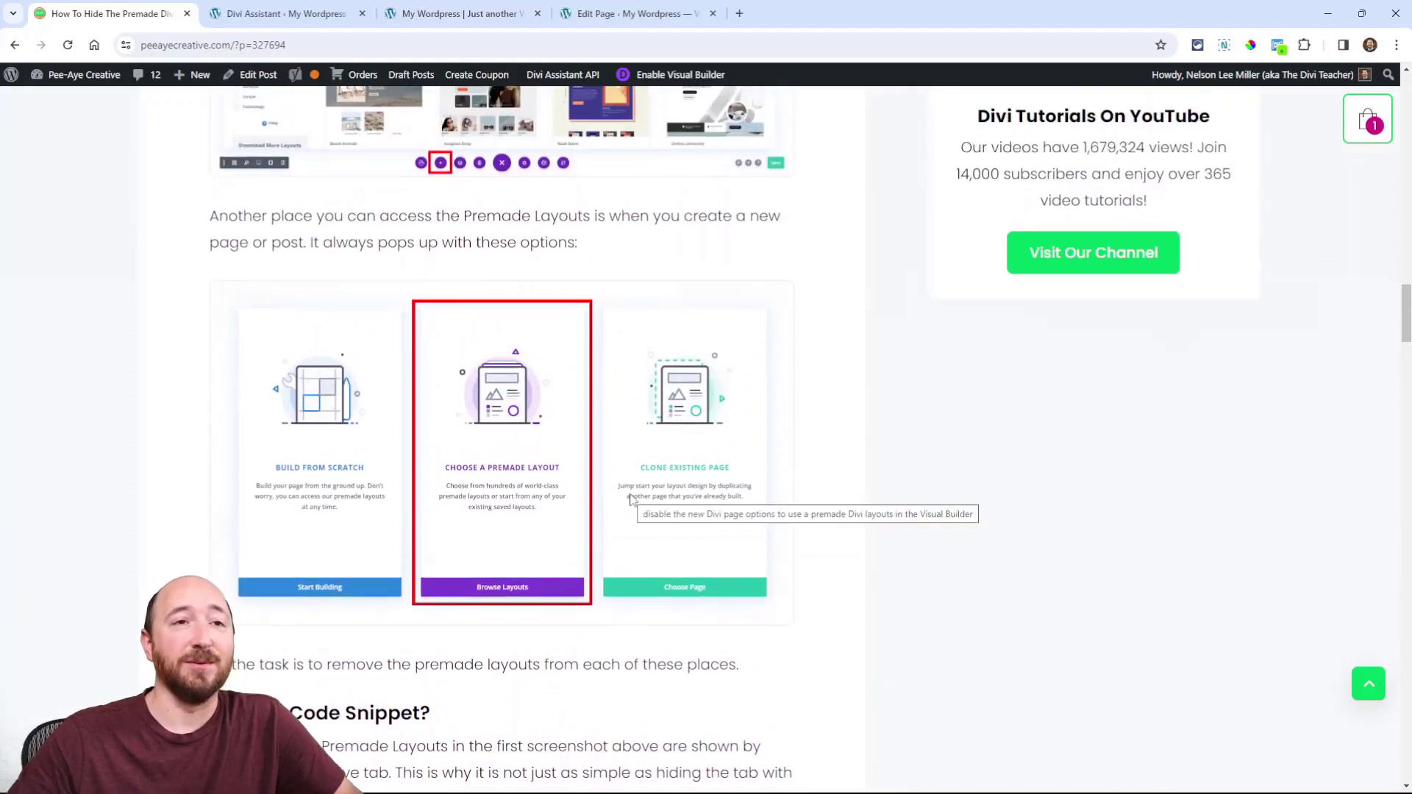
pyautogui.scroll(4, 629, 496)
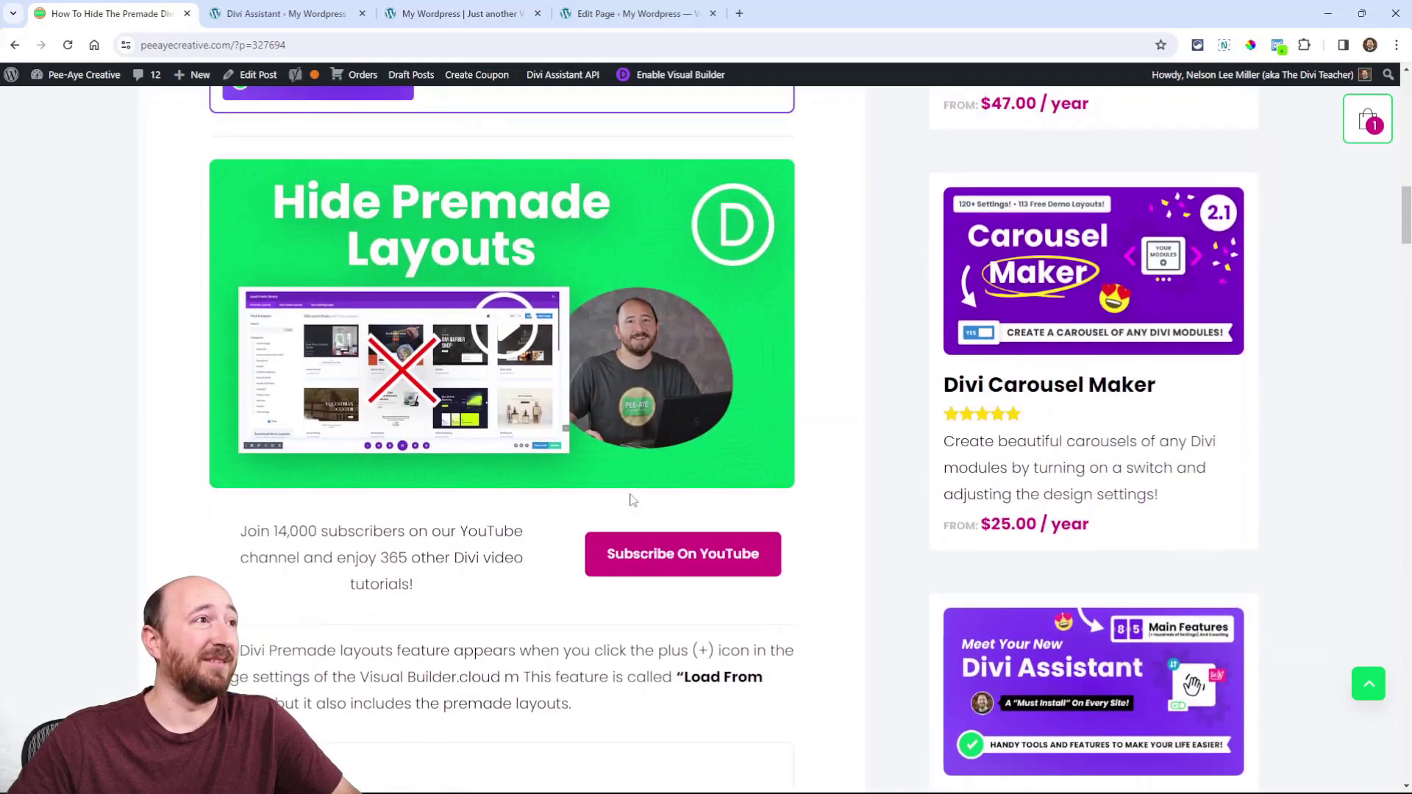
pyautogui.click(279, 13)
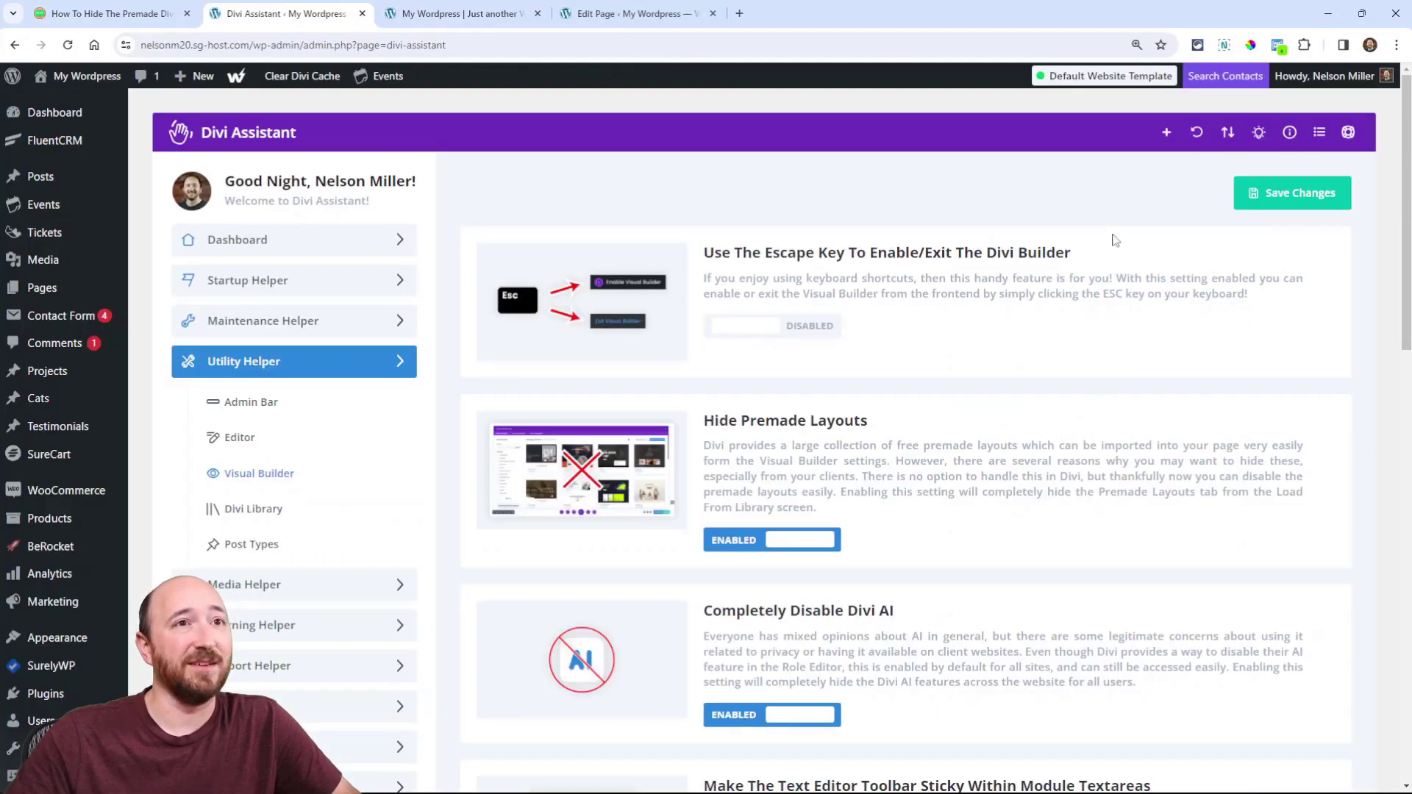